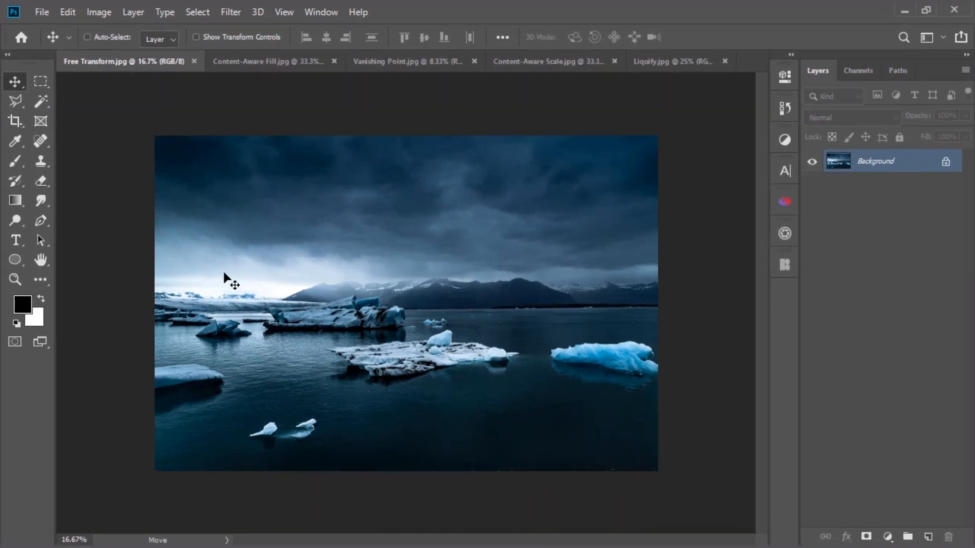
Unlock the Background layer of the iceberg photo so it becomes a regular editable layer.
left_click(945, 162)
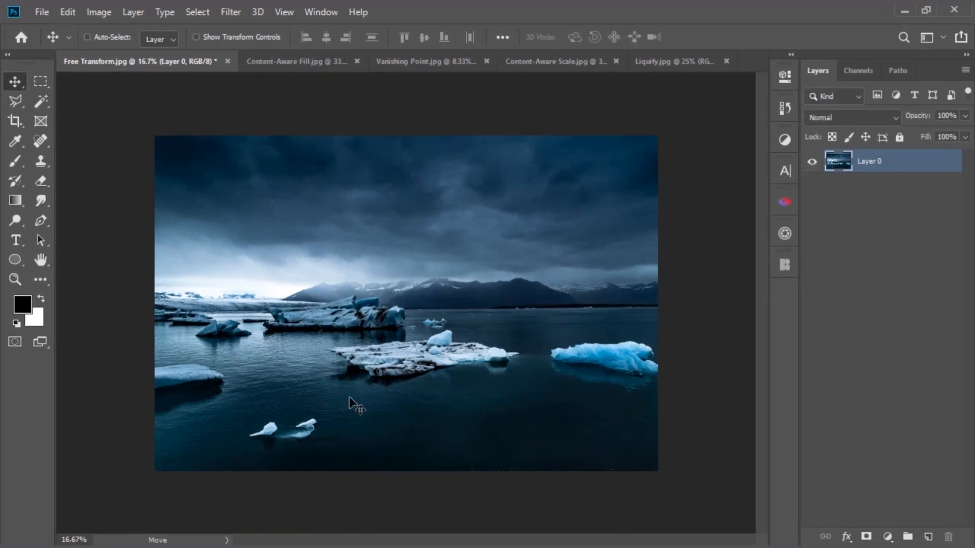
left_click(69, 14)
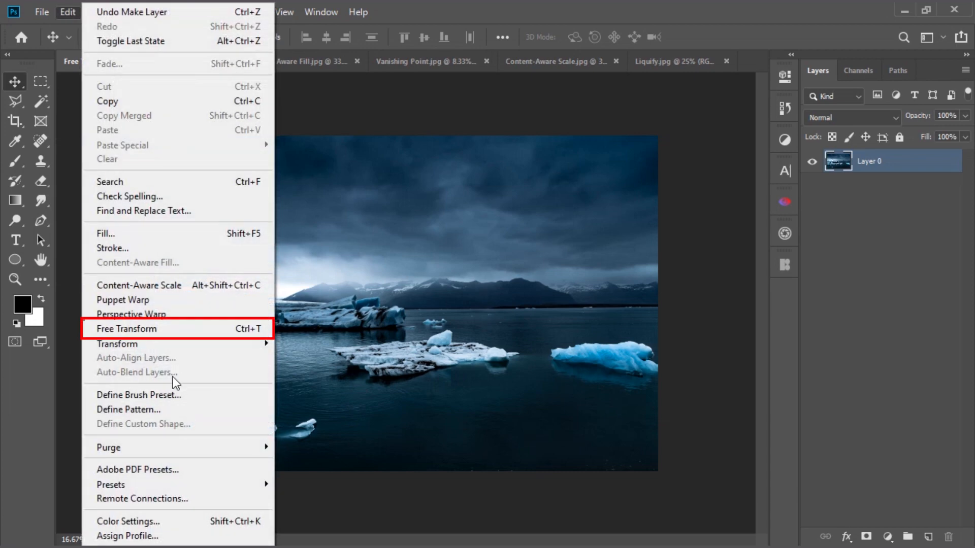
left_click(173, 329)
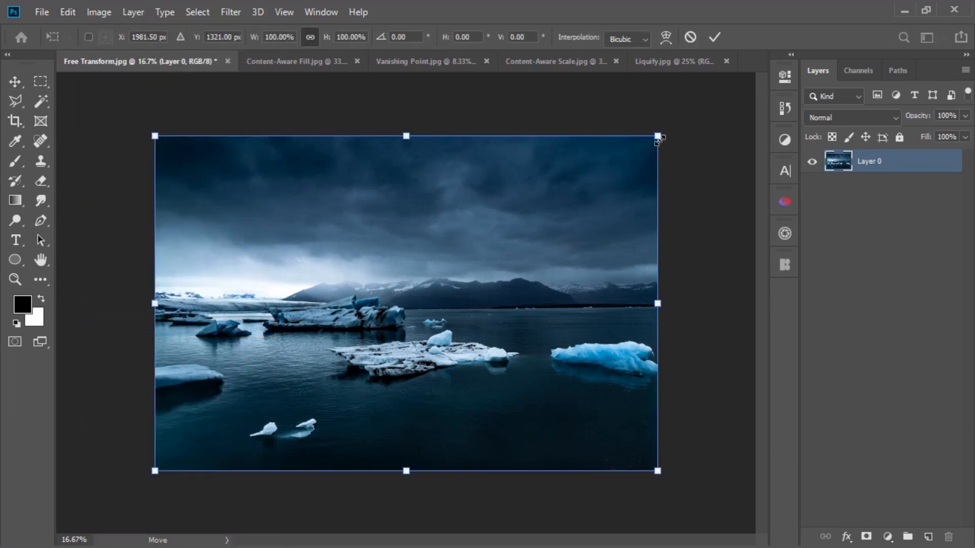
left_click_drag(659, 139, 449, 275)
left_click_drag(341, 389, 360, 296)
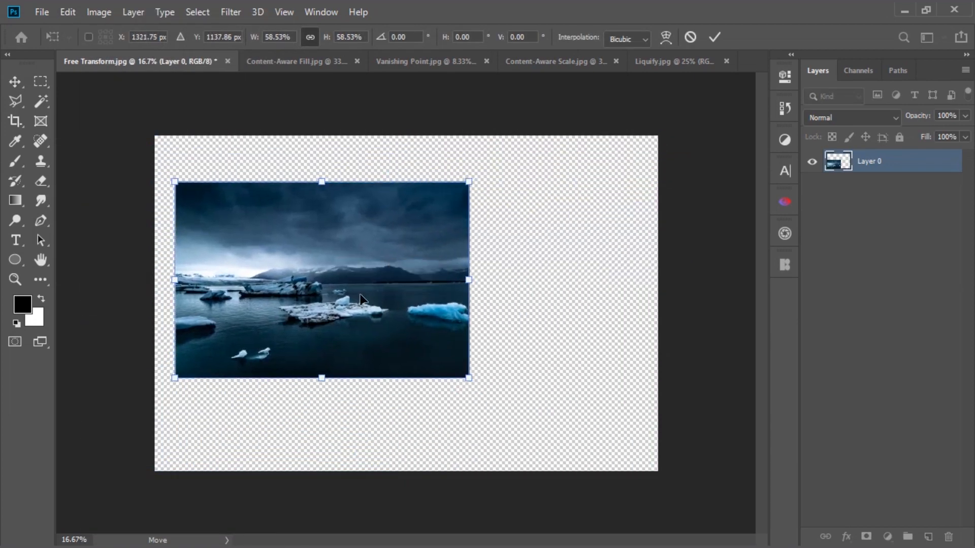
left_click_drag(317, 372, 321, 409)
left_click_drag(339, 372, 450, 393)
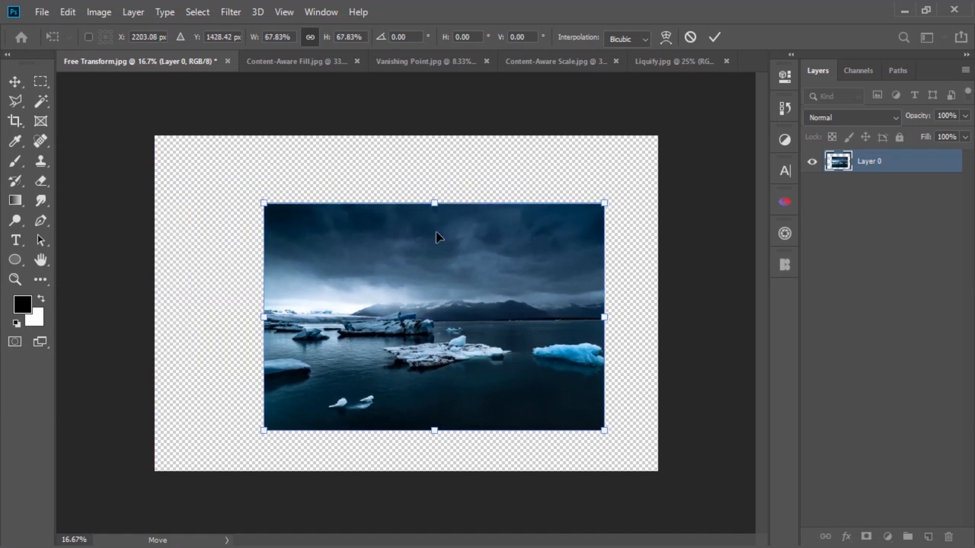
left_click_drag(443, 199, 447, 151)
left_click_drag(452, 229, 374, 229)
left_click_drag(567, 412, 493, 364)
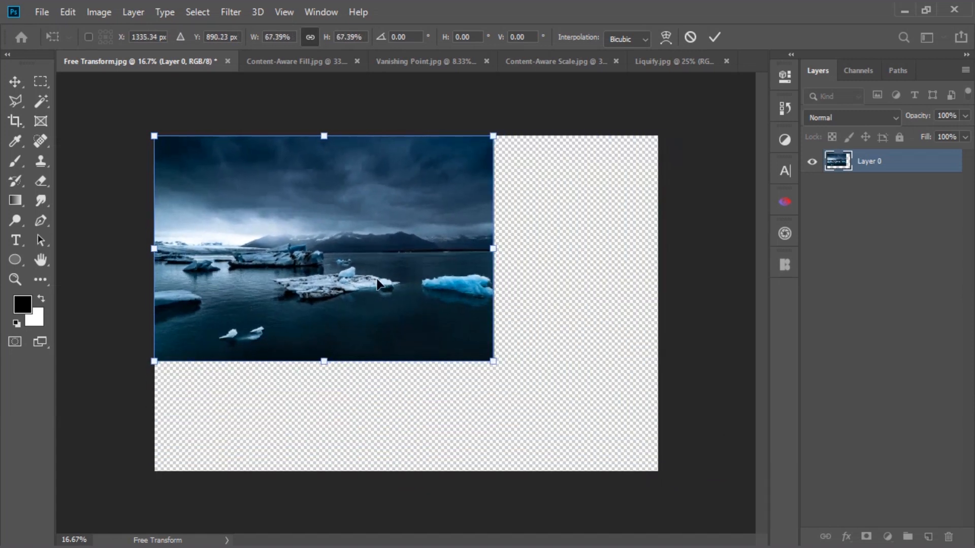
left_click_drag(419, 234, 528, 305)
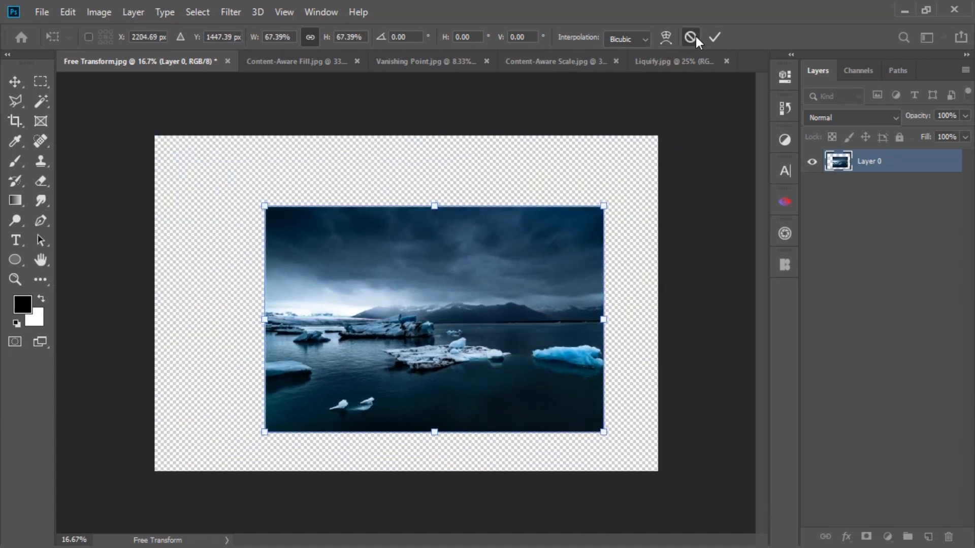
left_click(690, 37)
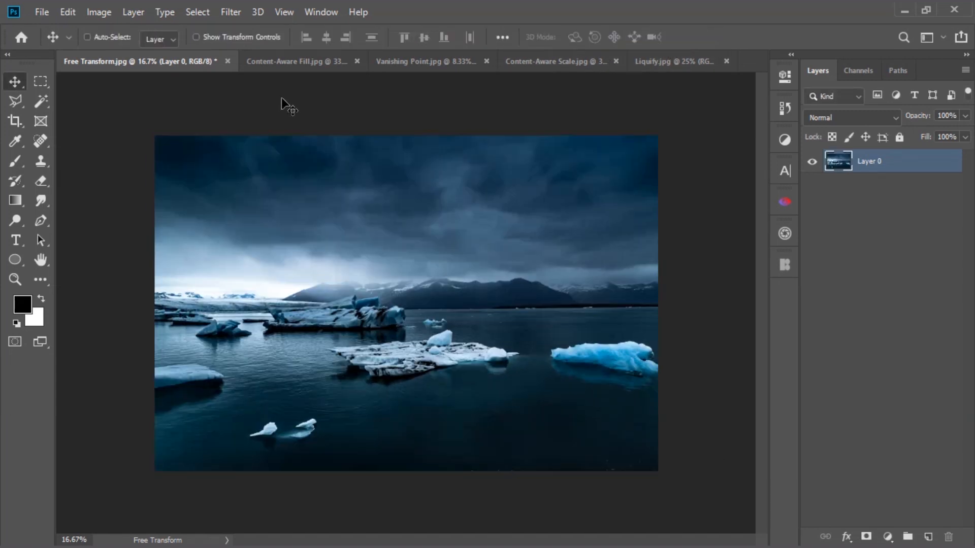
Create a 1920 × 1080 px document named 1080p at 256 pixels/inch with a transparent background.
left_click(42, 13)
left_click(26, 27)
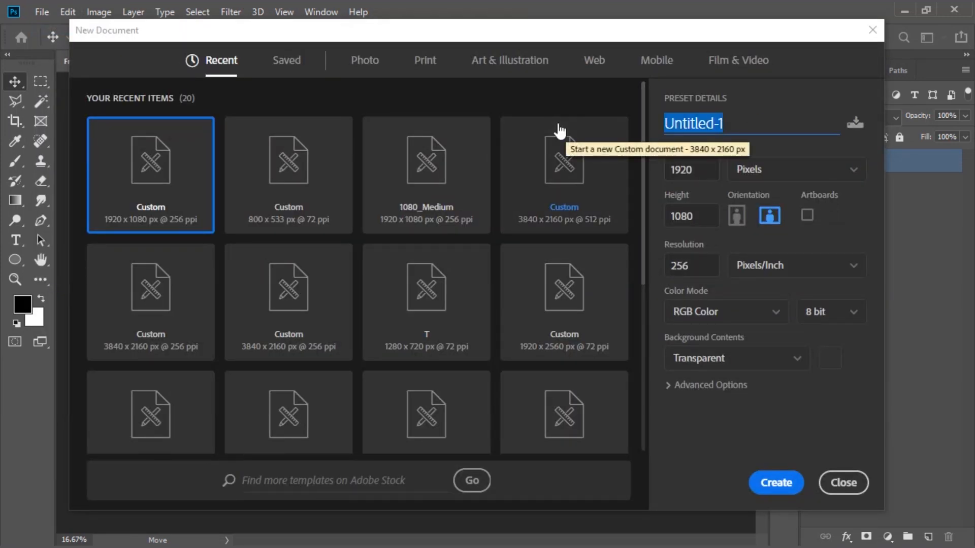
type("1080p")
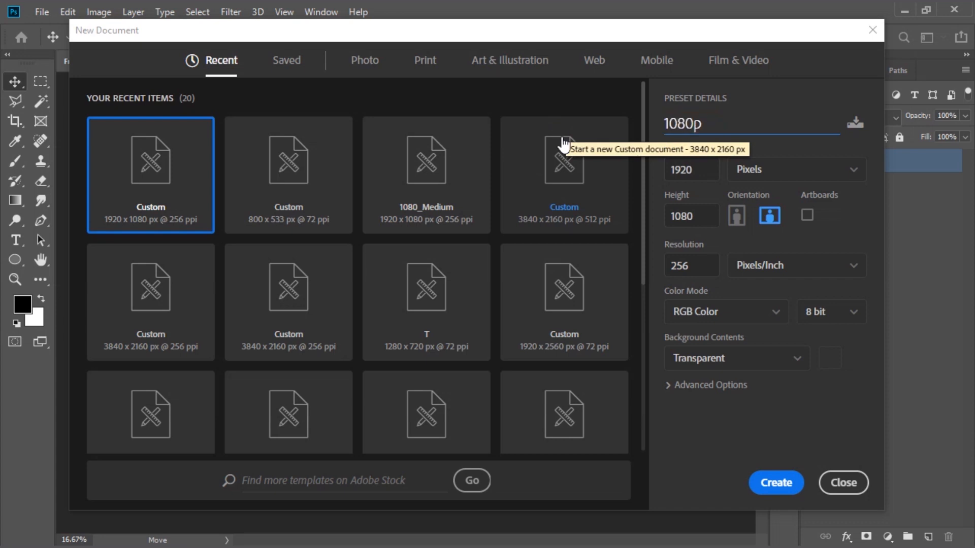
left_click(736, 358)
left_click(735, 411)
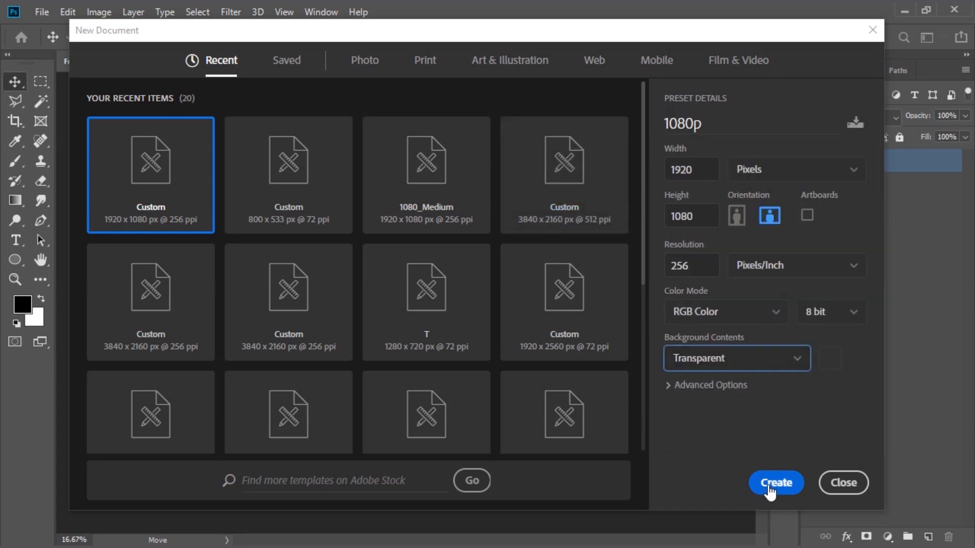
left_click(770, 488)
Check the pixel width and height of the 1080p document in Image Size, leaving them unmodified.
left_click(99, 13)
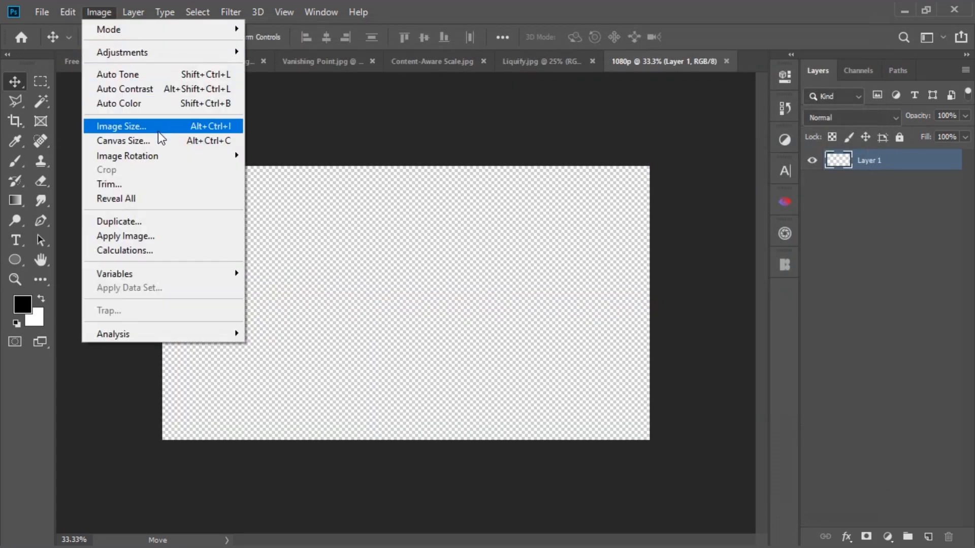
left_click(159, 128)
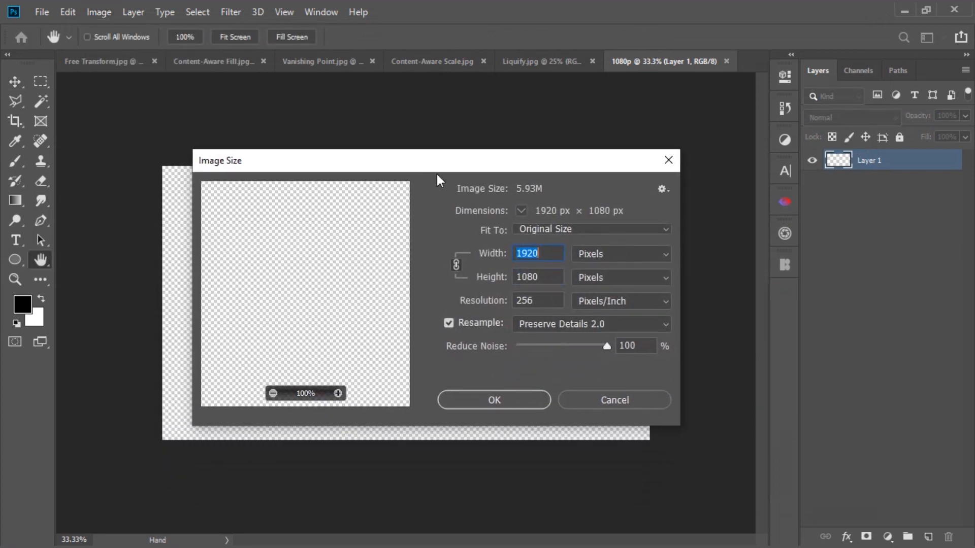
left_click_drag(552, 278, 509, 287)
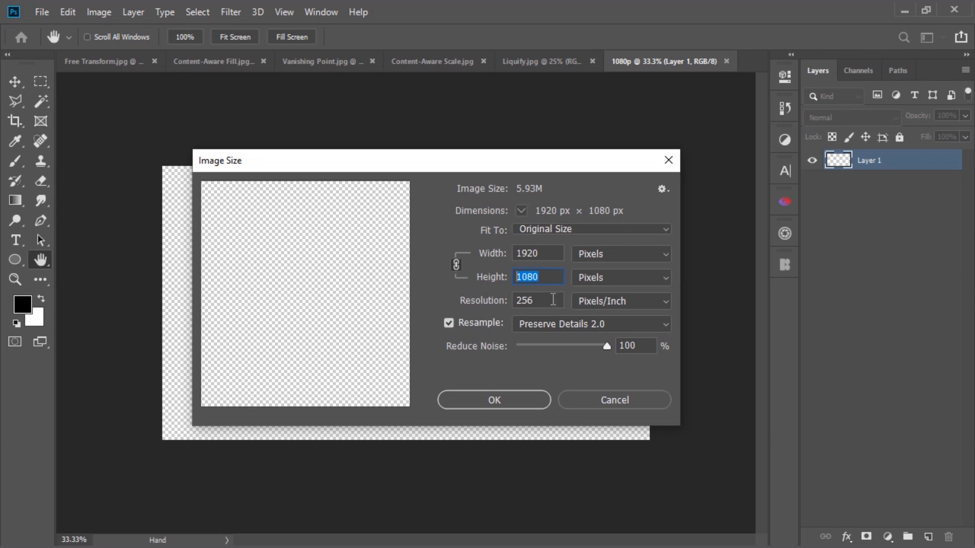
left_click(577, 400)
Check the pixel dimensions of Free Transform.jpg in Image Size for comparison with the 1080p document.
left_click(121, 69)
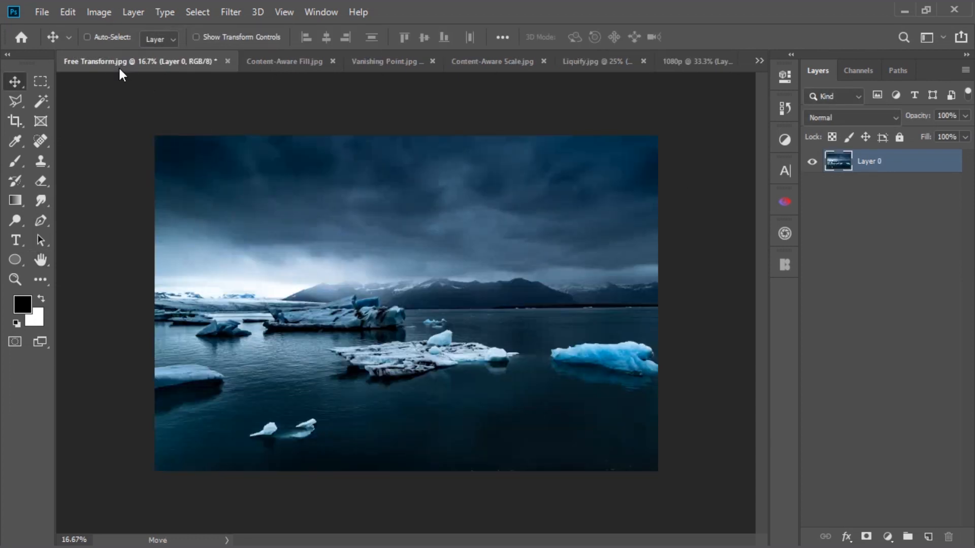
left_click(99, 12)
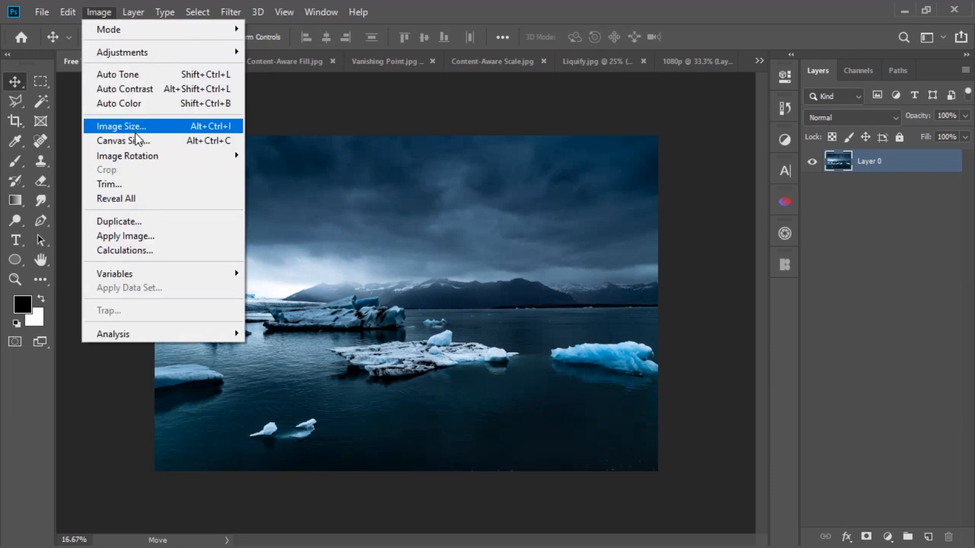
left_click(134, 124)
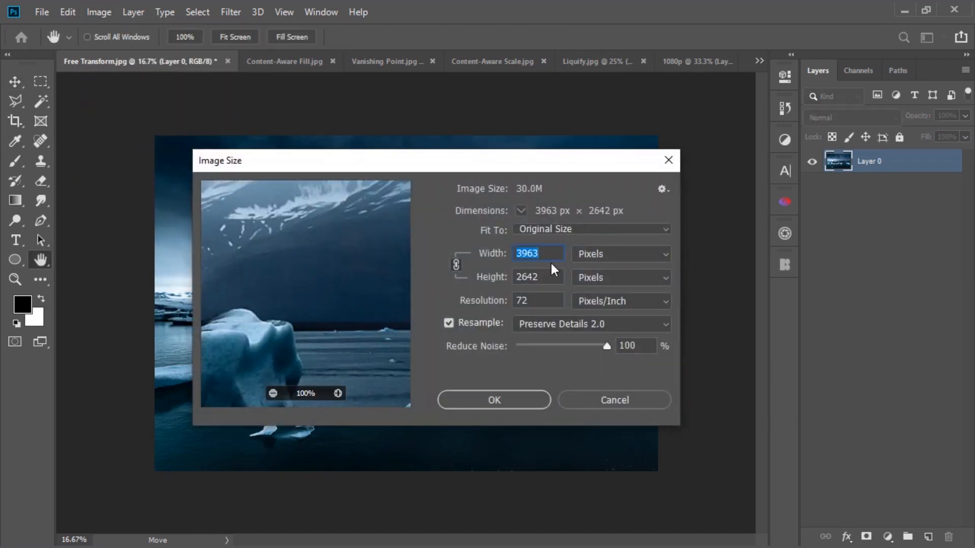
key("Tab")
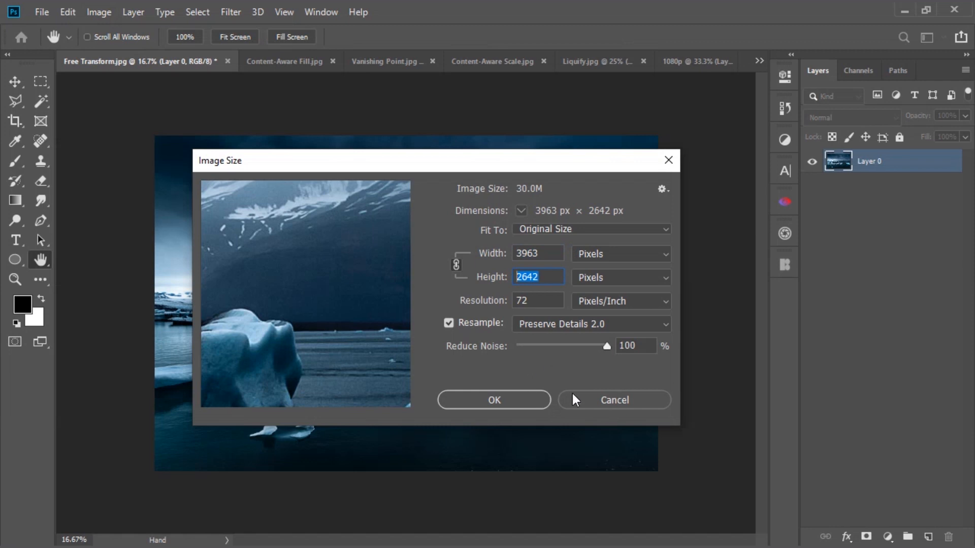
left_click(610, 400)
Copy the iceberg photo layer from Free Transform.jpg into the 1080p document and reposition it over the canvas.
left_click(703, 61)
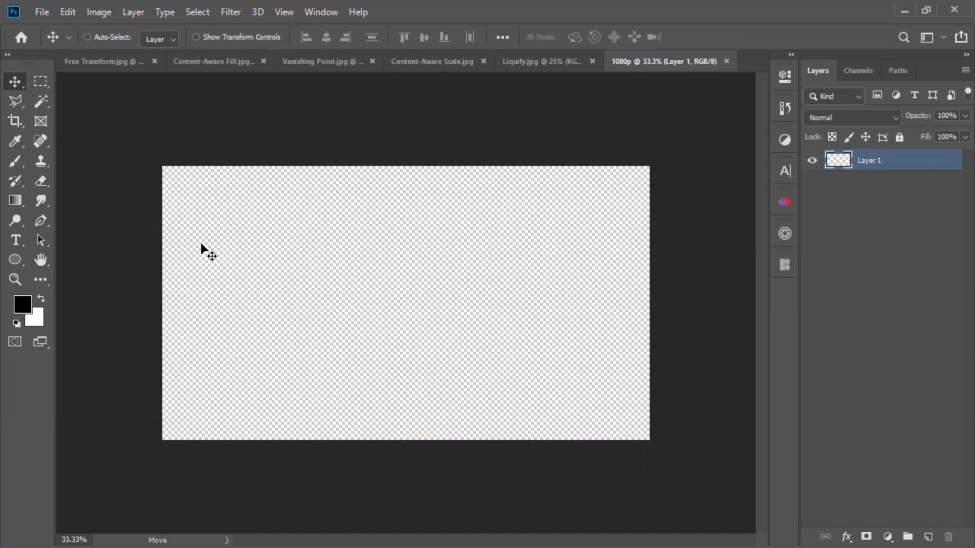
left_click(99, 62)
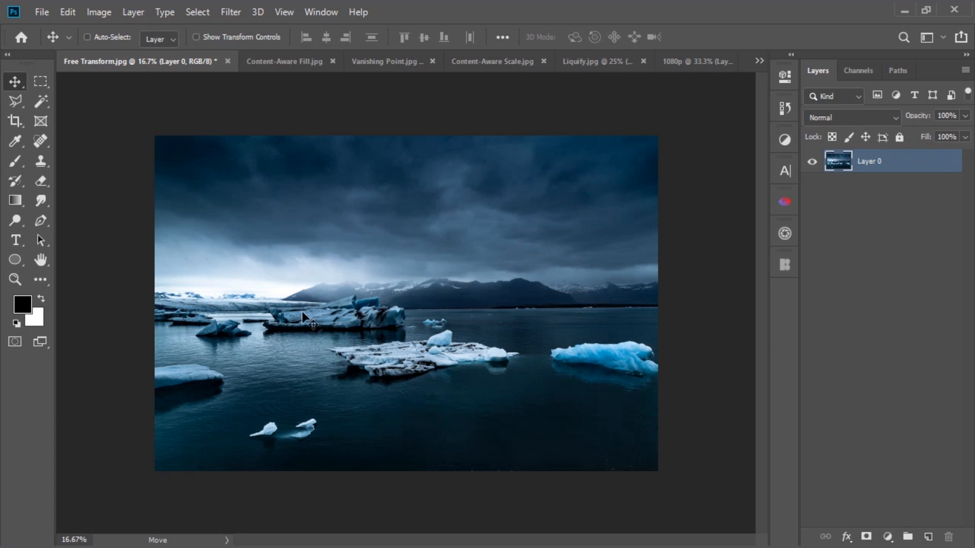
left_click_drag(303, 315, 333, 291)
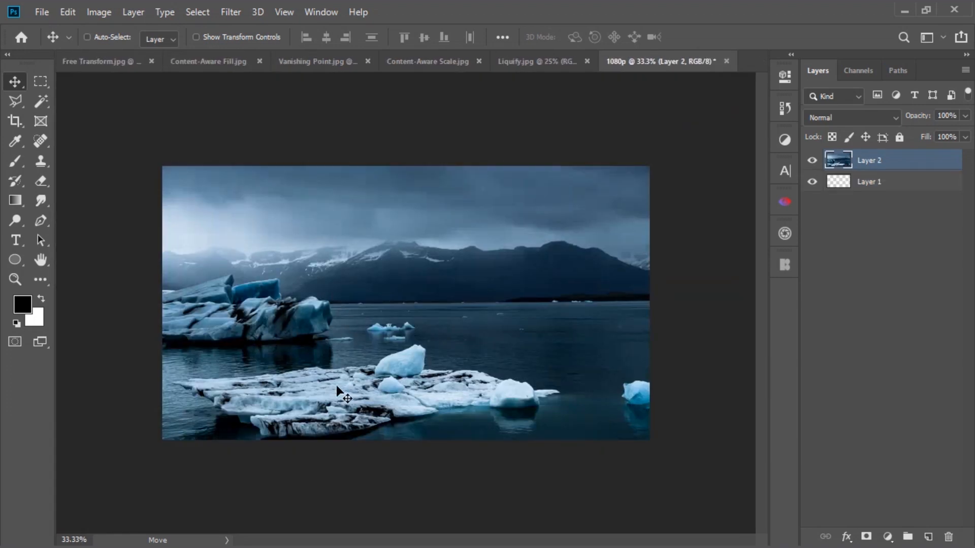
left_click_drag(340, 393, 401, 326)
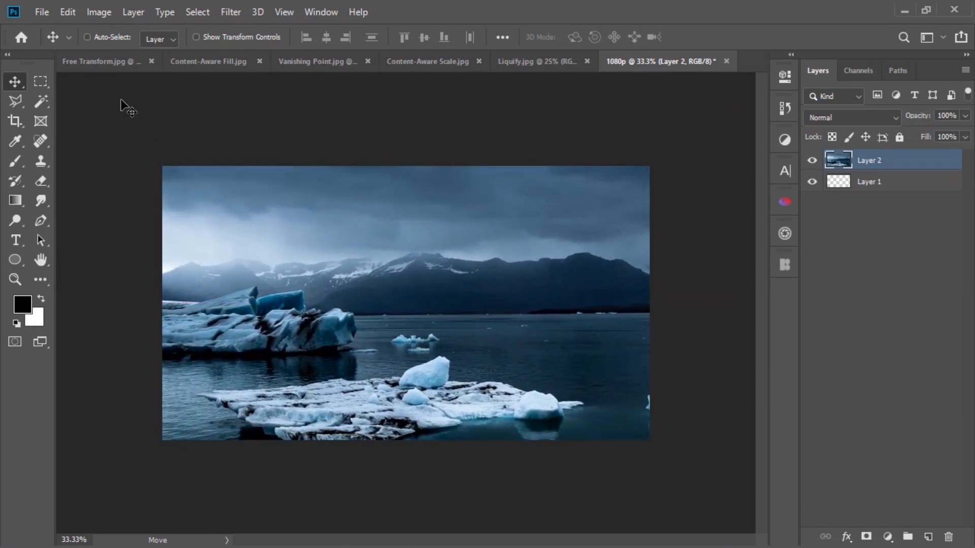
Use Free Transform to scale the iceberg layer proportionally to about 49.7%, shift it up to cover the canvas, and apply it.
left_click(67, 12)
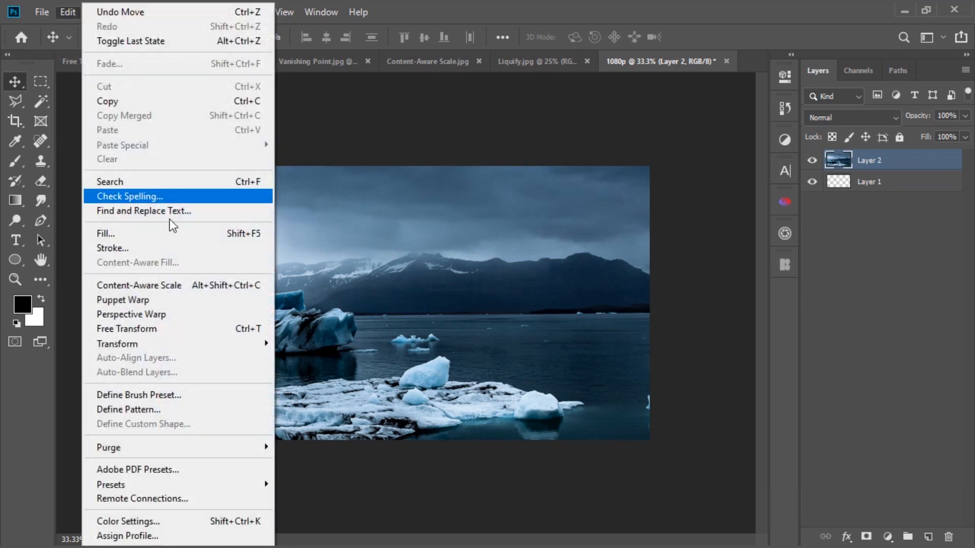
left_click(198, 329)
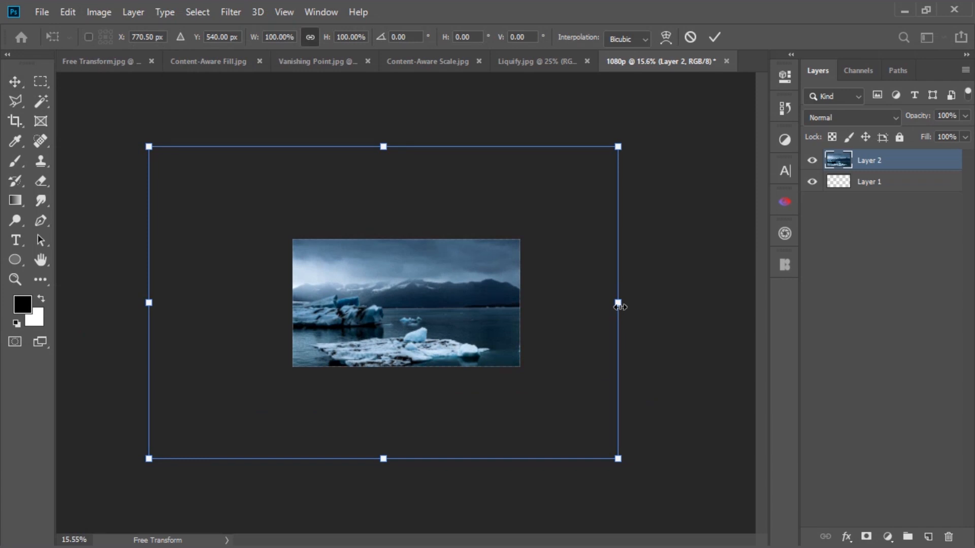
left_click_drag(618, 303, 520, 303)
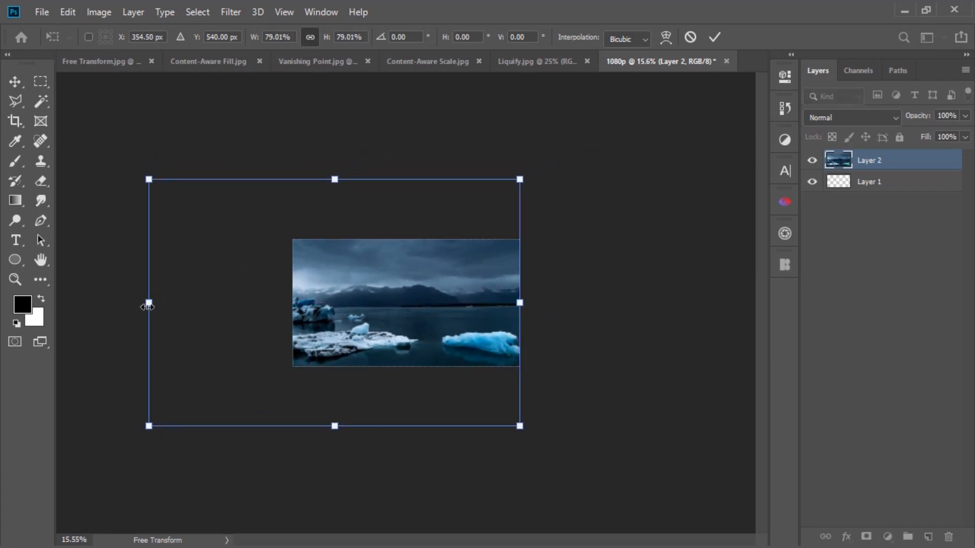
left_click_drag(147, 307, 291, 303)
key("ctrl+0")
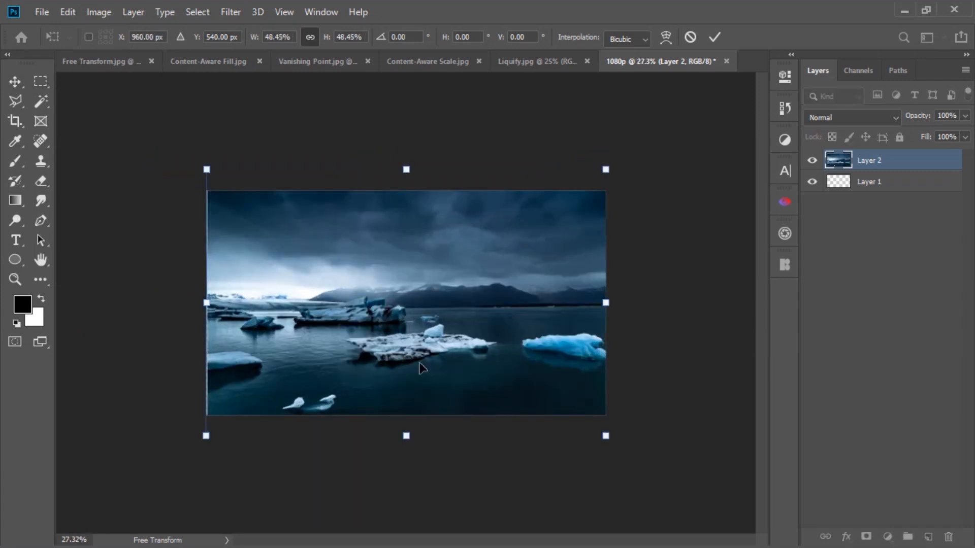
left_click_drag(426, 380, 426, 364)
mouse_move(406, 147)
left_mouse_down()
mouse_move(408, 198)
mouse_move(406, 142)
left_mouse_up()
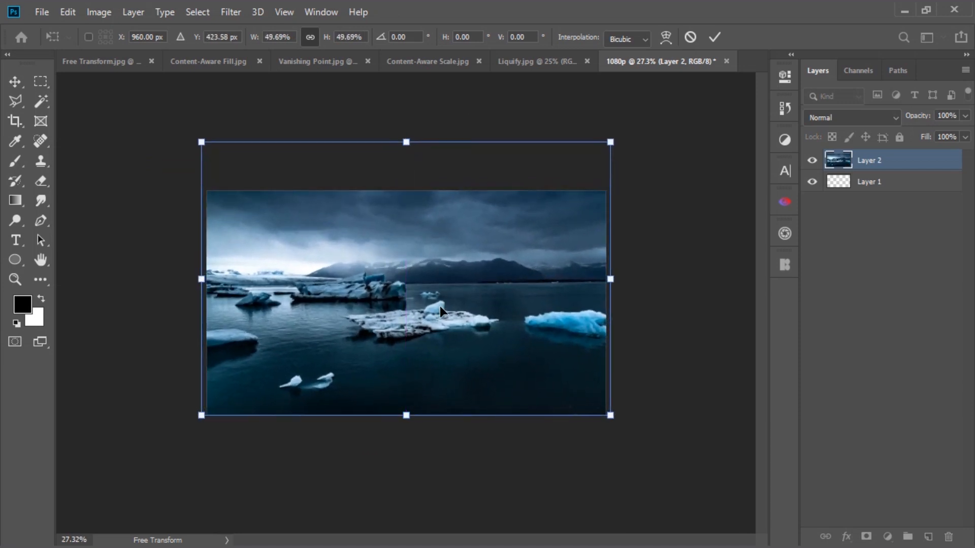
double_click(440, 310)
key("ctrl+0")
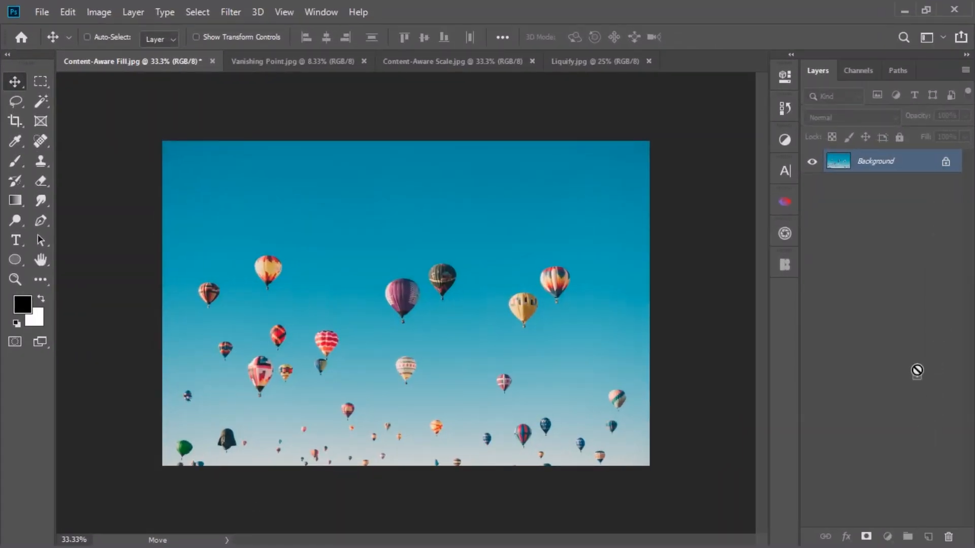
Duplicate the Background layer in Content-Aware Fill.jpg.
left_click_drag(922, 167, 928, 537)
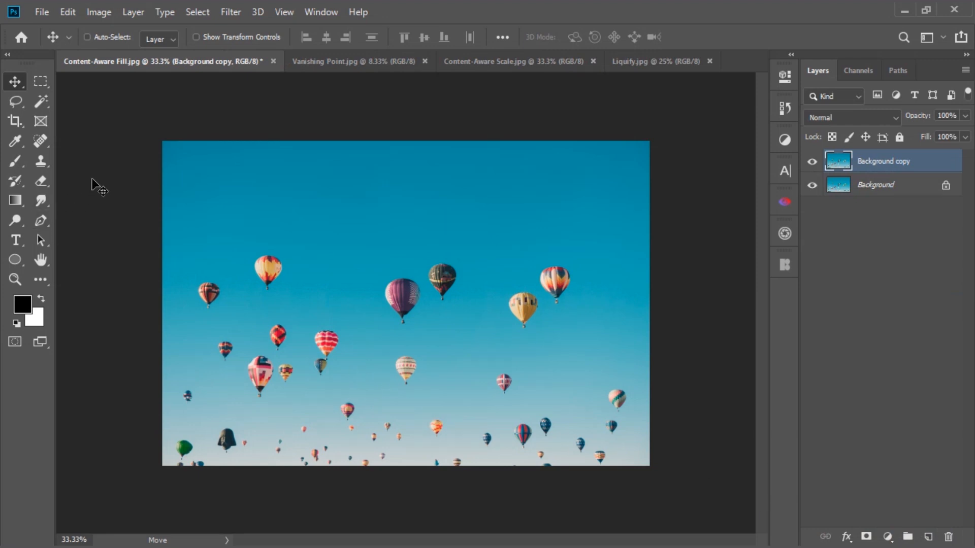
Choose the Elliptical Marquee tool and set it to add to the selection.
right_click(13, 102)
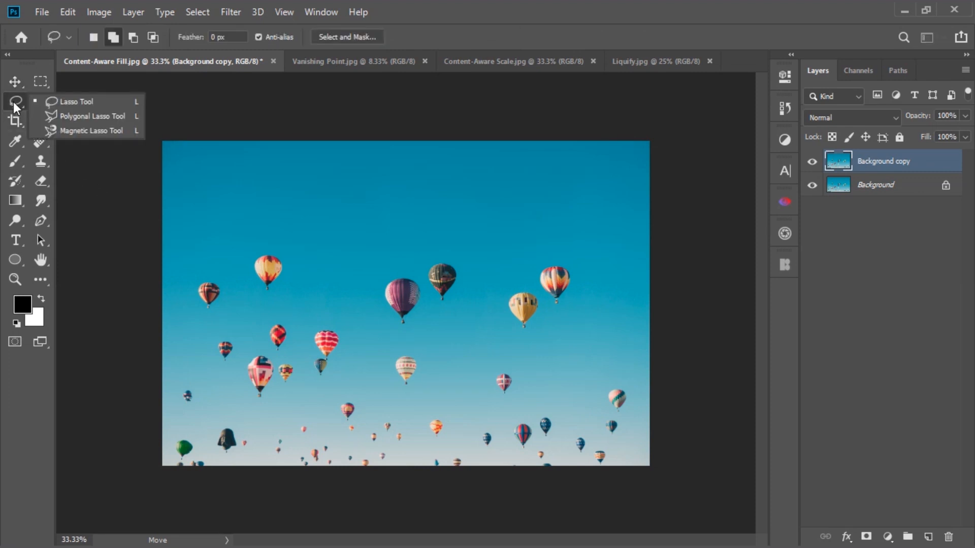
right_click(41, 77)
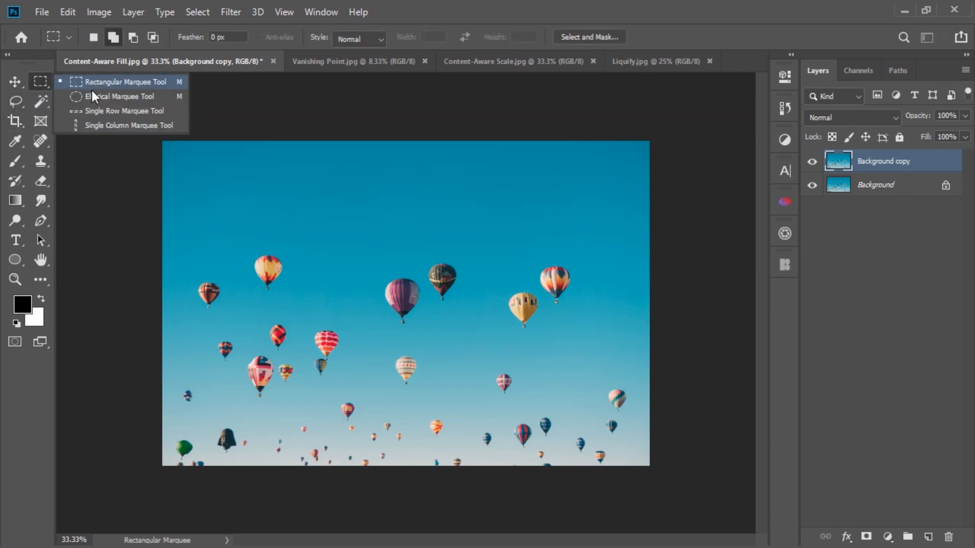
left_click(94, 96)
left_click(113, 38)
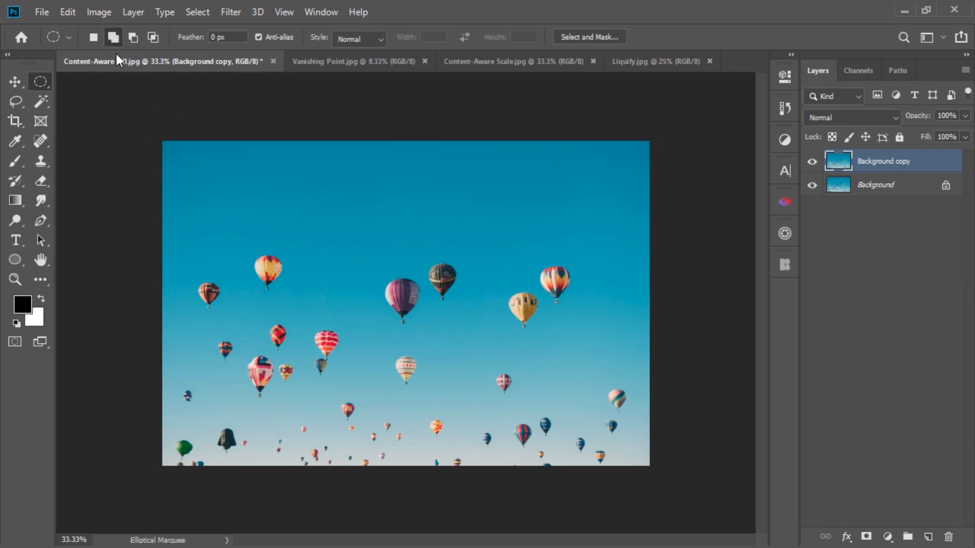
left_click_drag(295, 193, 371, 266)
left_click_drag(455, 216, 540, 318)
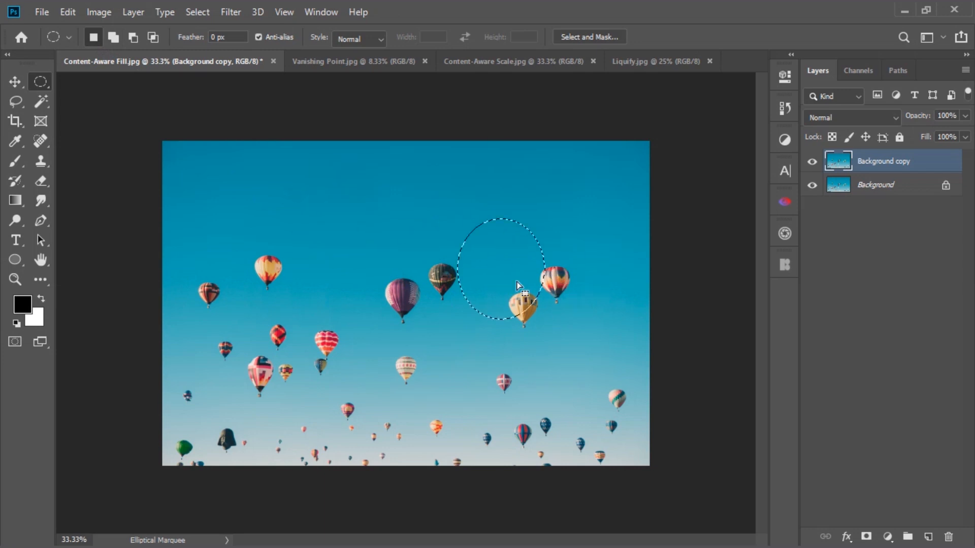
left_click_drag(334, 213, 397, 282)
left_click(301, 275)
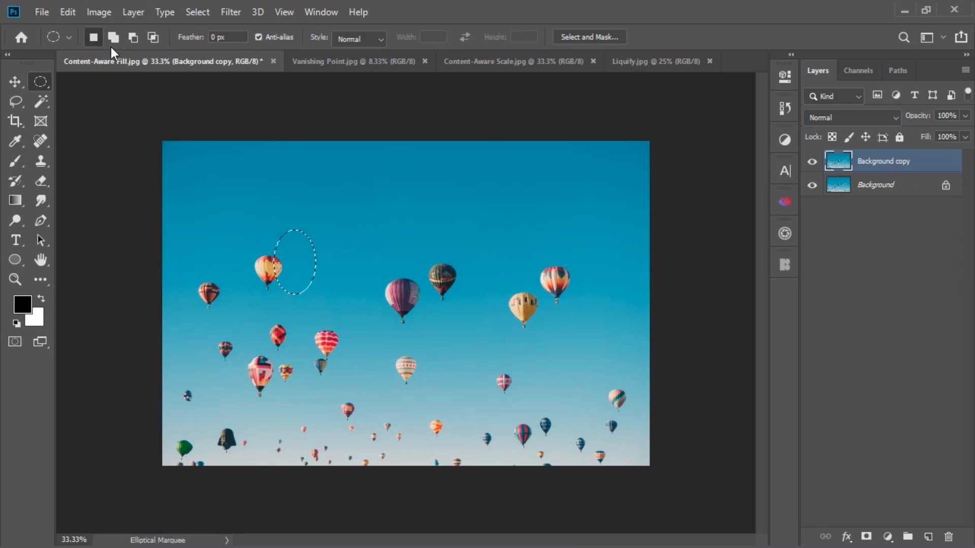
key("ctrl+d")
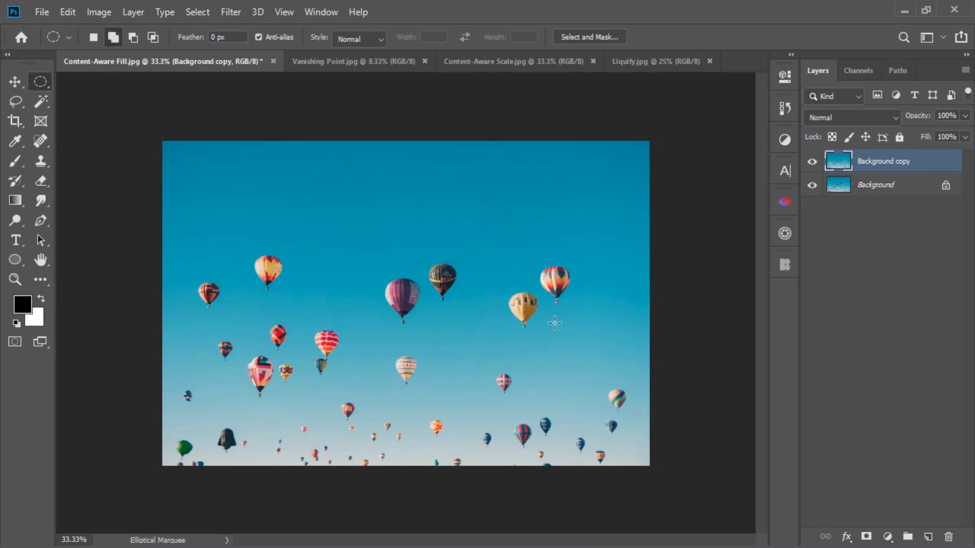
Add elliptical selections around the larger upper and middle balloons and those near the side edges, leaving out the purple, dark green and helmet-shaped ones.
key("ctrl+plus")
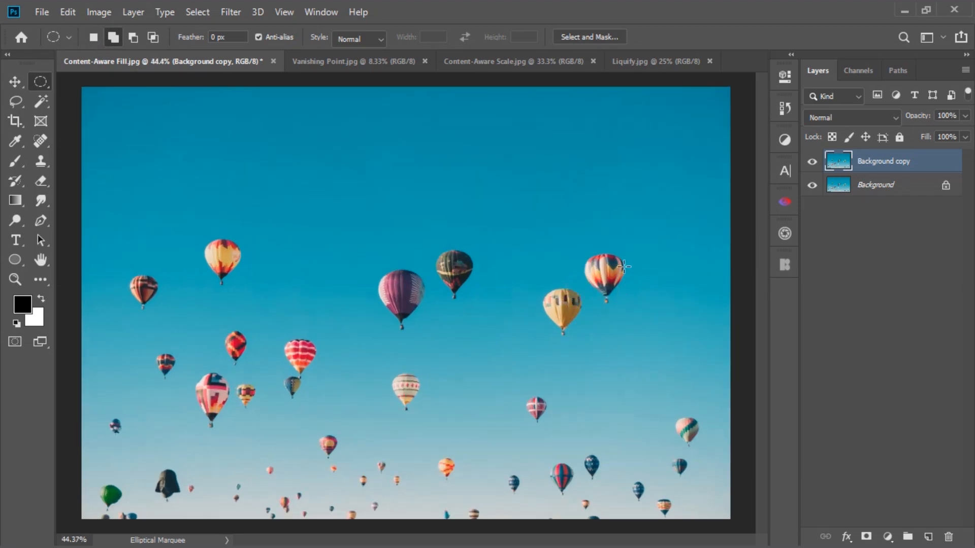
left_click_drag(575, 244, 638, 311)
left_click_drag(532, 285, 590, 341)
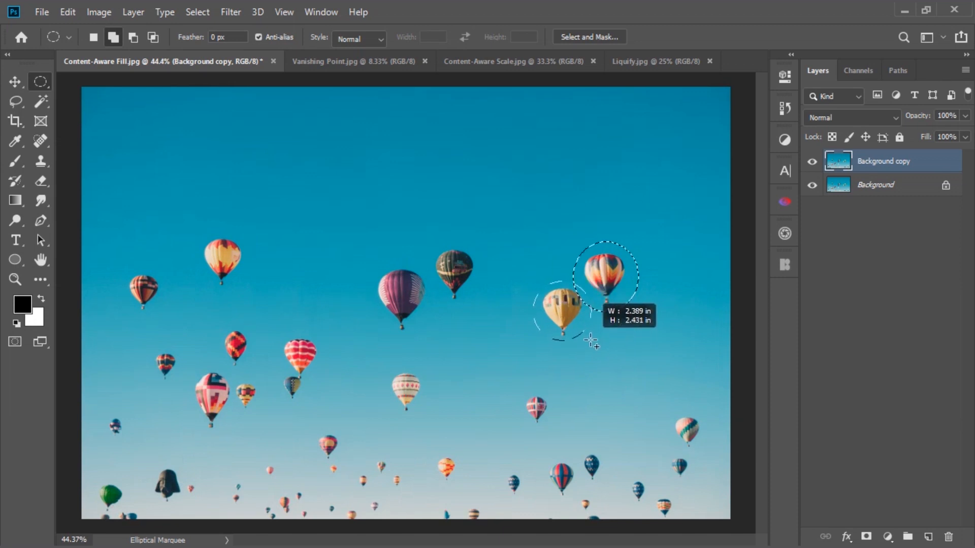
mouse_move(667, 410)
left_mouse_down()
mouse_move(707, 453)
mouse_move(680, 470)
mouse_move(691, 480)
left_mouse_up()
left_click_drag(191, 228, 254, 290)
mouse_move(281, 334)
left_mouse_down()
mouse_move(323, 401)
mouse_move(321, 377)
left_mouse_up()
left_click_drag(307, 404, 278, 368)
left_click_drag(386, 366, 430, 418)
left_click_drag(521, 393, 552, 428)
left_click_drag(579, 450, 676, 522)
left_click_drag(217, 319, 253, 373)
left_click_drag(259, 416, 234, 372)
left_click_drag(233, 441, 189, 360)
left_click_drag(147, 345, 182, 383)
left_click_drag(121, 267, 168, 316)
left_click_drag(103, 412, 127, 442)
left_click_drag(96, 476, 130, 511)
left_click_drag(143, 509, 95, 528)
mouse_move(183, 480)
left_mouse_down()
mouse_move(200, 496)
mouse_move(246, 506)
left_mouse_up()
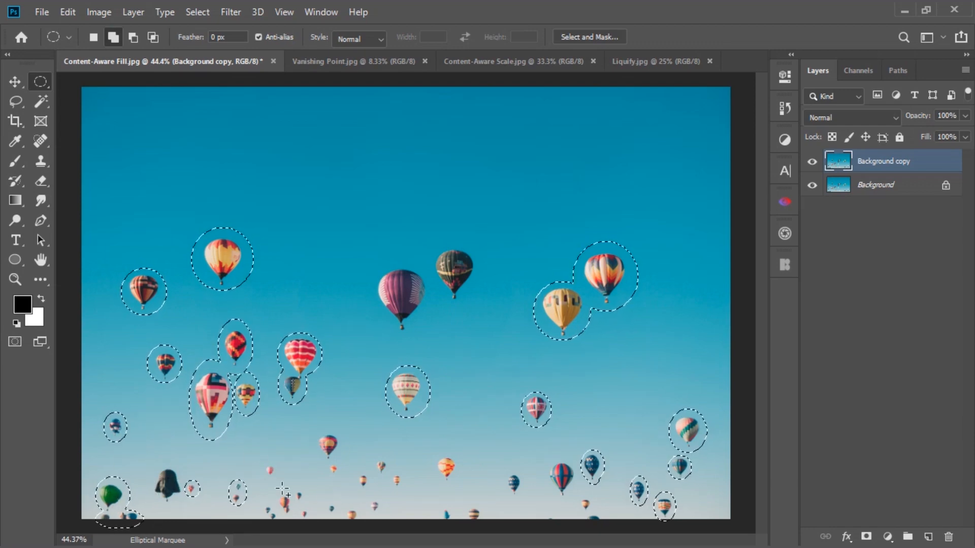
Add elliptical selections around the small balloons in the lower-middle part of the sky, including those along the photo's bottom edge.
scroll(273, 482, "up", 8)
mouse_move(251, 298)
left_mouse_down()
mouse_move(288, 341)
mouse_move(327, 425)
left_mouse_up()
left_click_drag(325, 359, 361, 431)
left_click_drag(295, 440, 239, 388)
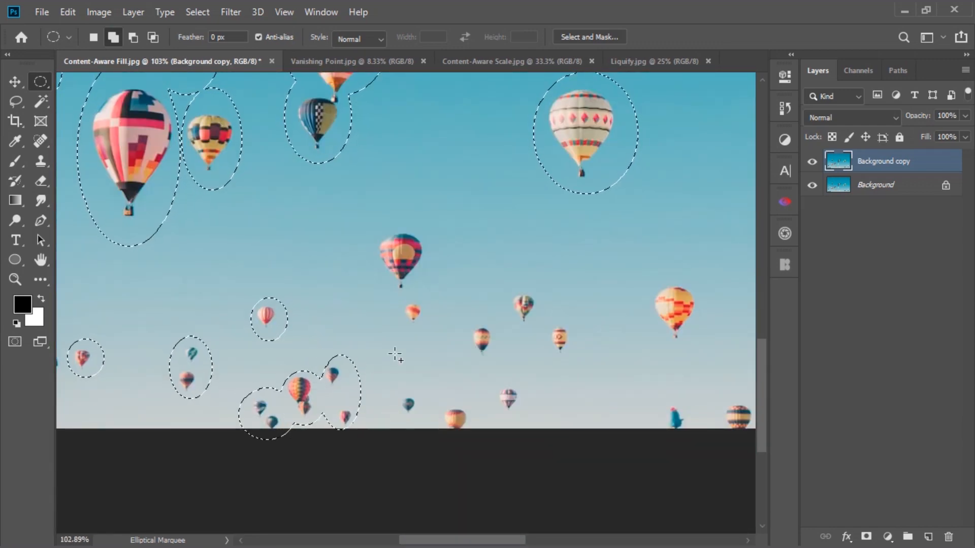
left_click_drag(373, 221, 434, 293)
left_click_drag(392, 302, 432, 326)
left_click_drag(462, 319, 503, 365)
left_click_drag(506, 285, 542, 335)
left_click_drag(546, 318, 579, 360)
left_click_drag(650, 274, 705, 349)
left_click_drag(688, 403, 662, 448)
left_click_drag(529, 385, 492, 414)
left_click_drag(476, 405, 436, 437)
scroll(470, 390, "down", 1)
Add the remaining lower-right balloons, including the striped one, and the dark green balloon beside the purple one to the selection.
left_click_drag(739, 429, 385, 424)
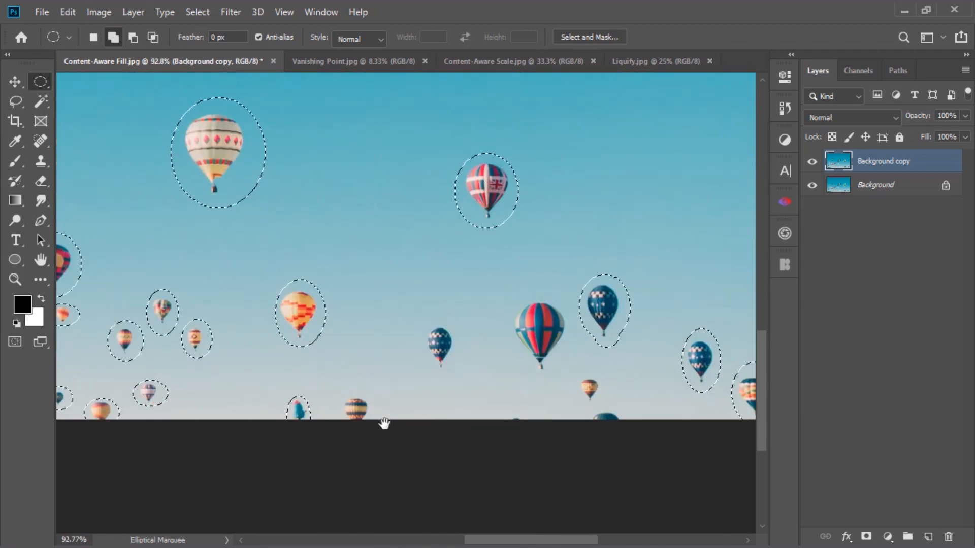
left_click_drag(375, 386, 336, 438)
left_click_drag(419, 316, 459, 374)
left_click_drag(497, 293, 579, 377)
left_click_drag(572, 372, 606, 406)
left_click_drag(634, 410, 578, 433)
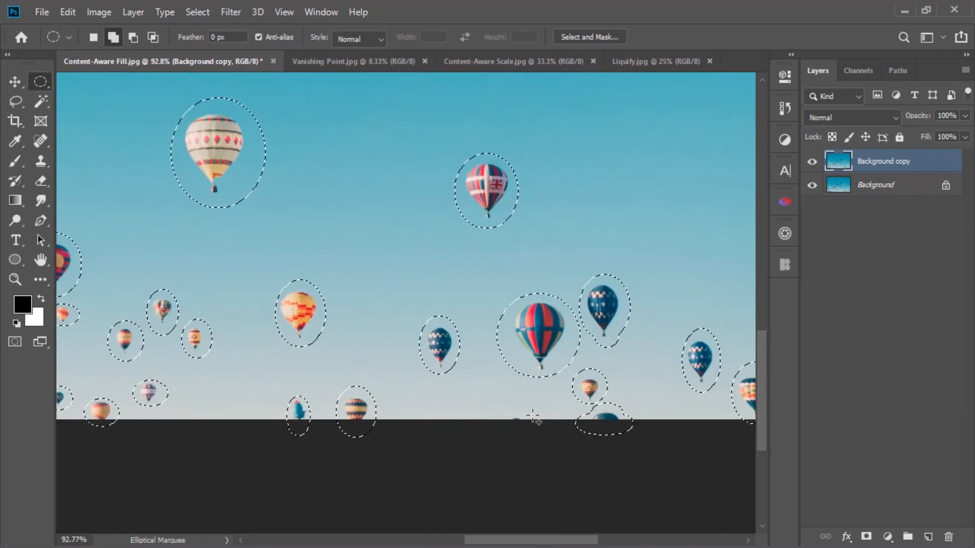
left_click_drag(527, 416, 508, 429)
left_click_drag(577, 352, 504, 425)
key("ctrl+0")
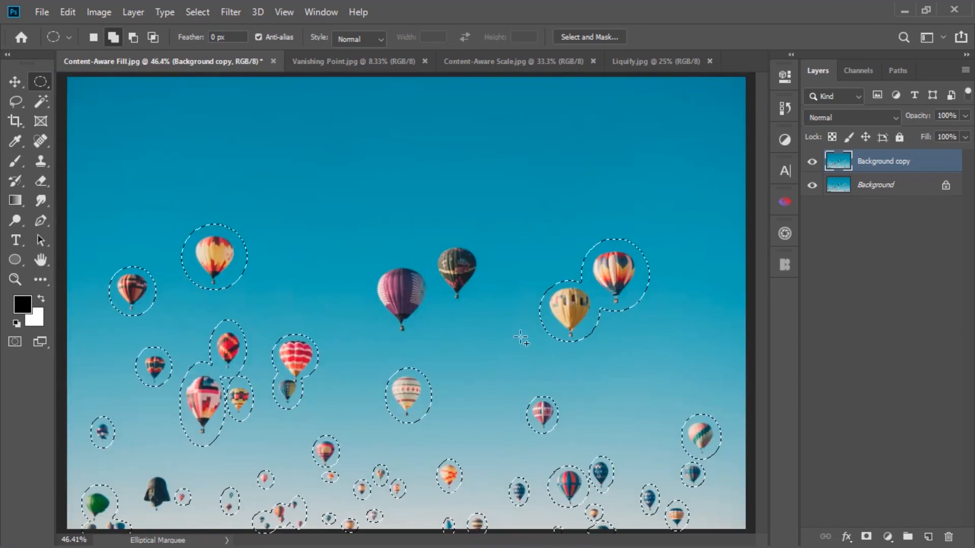
left_click_drag(428, 231, 491, 307)
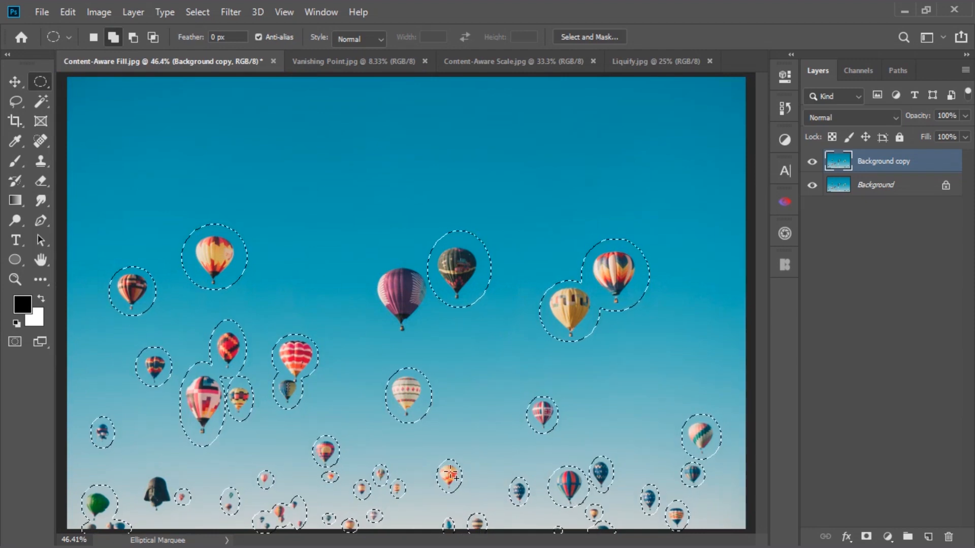
left_click(65, 13)
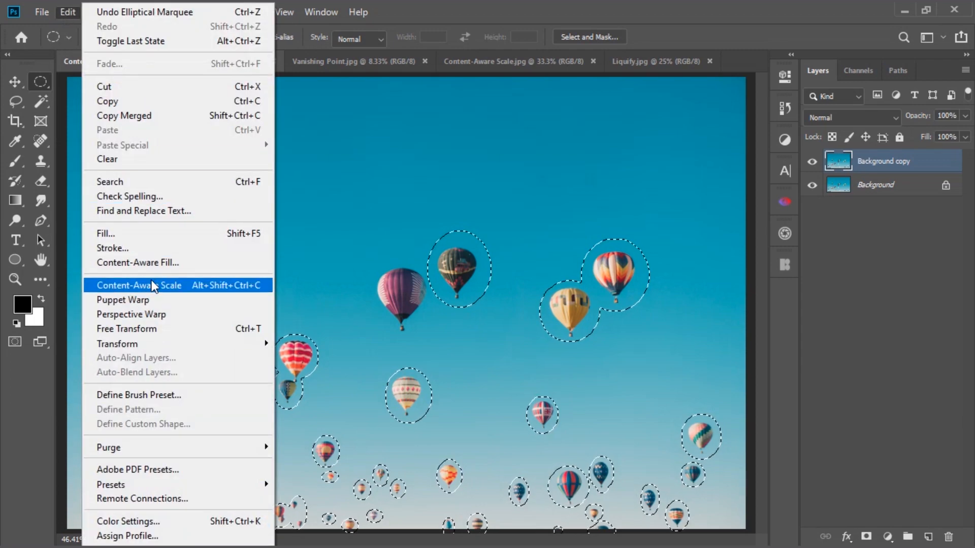
left_click(947, 165)
left_click(812, 163)
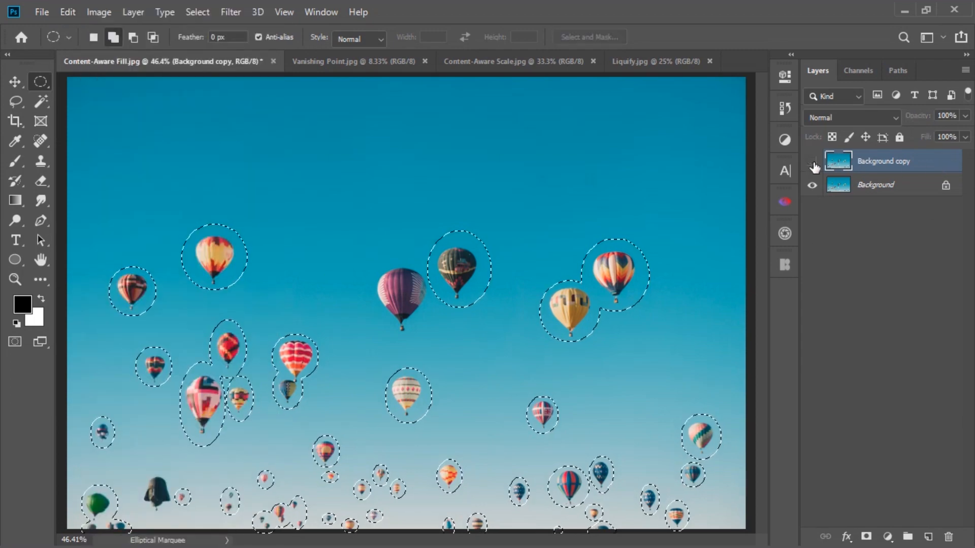
left_click(812, 162)
Remove the selected balloons from the Background copy layer with Content-Aware Fill, outputting the result to a New Layer.
left_click(68, 12)
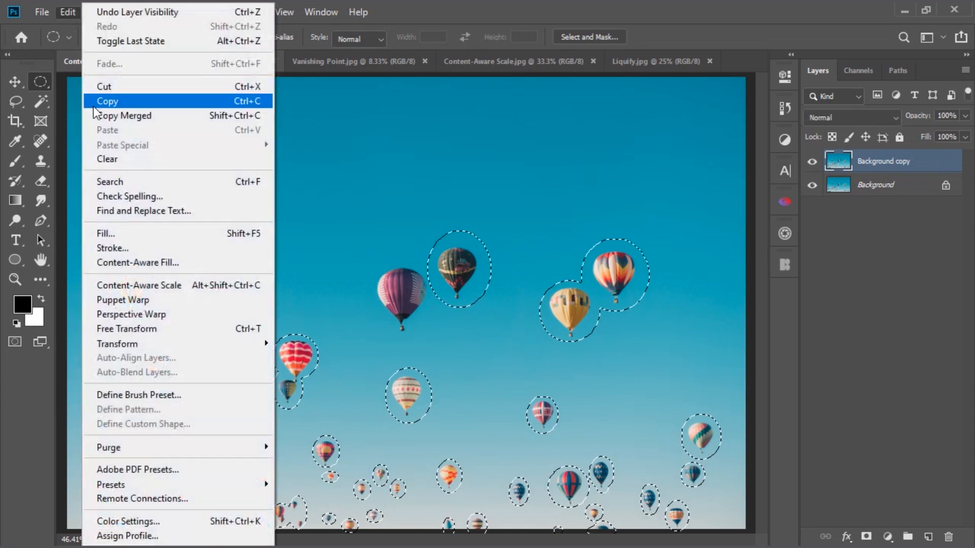
left_click(138, 262)
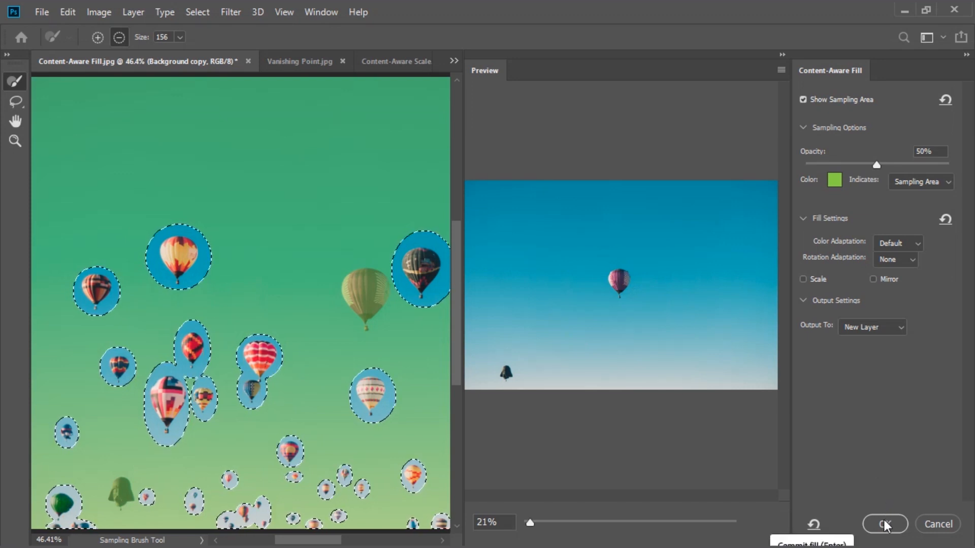
left_click(870, 329)
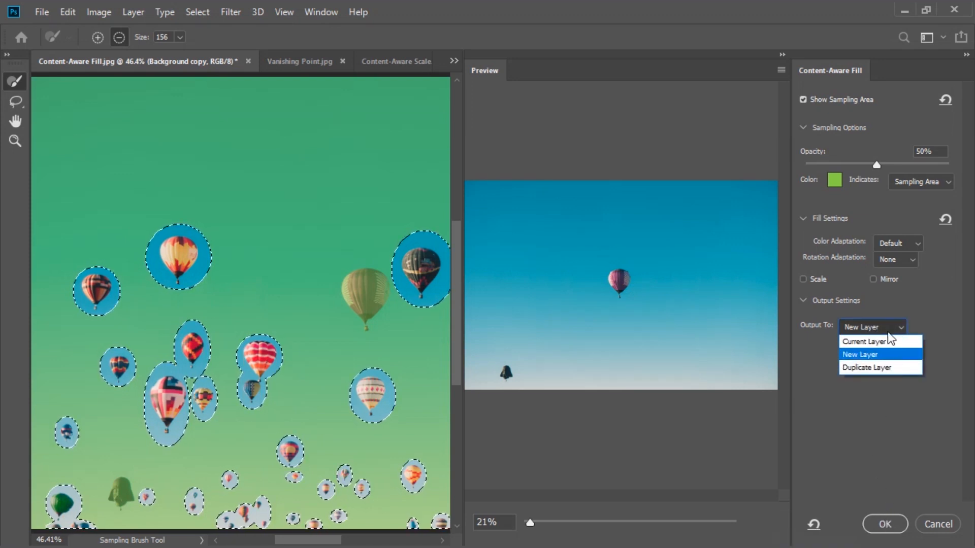
left_click(887, 331)
left_click(890, 330)
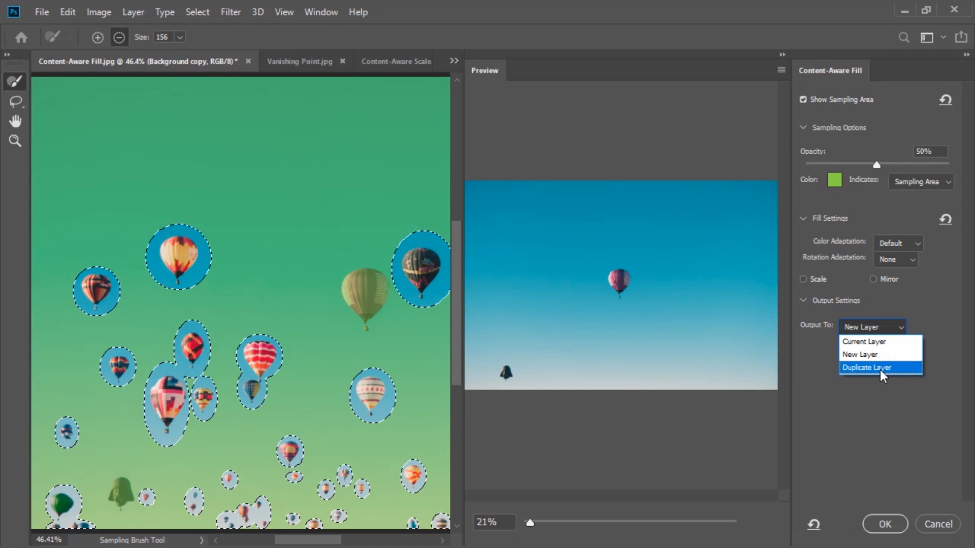
left_click(880, 331)
left_click(885, 523)
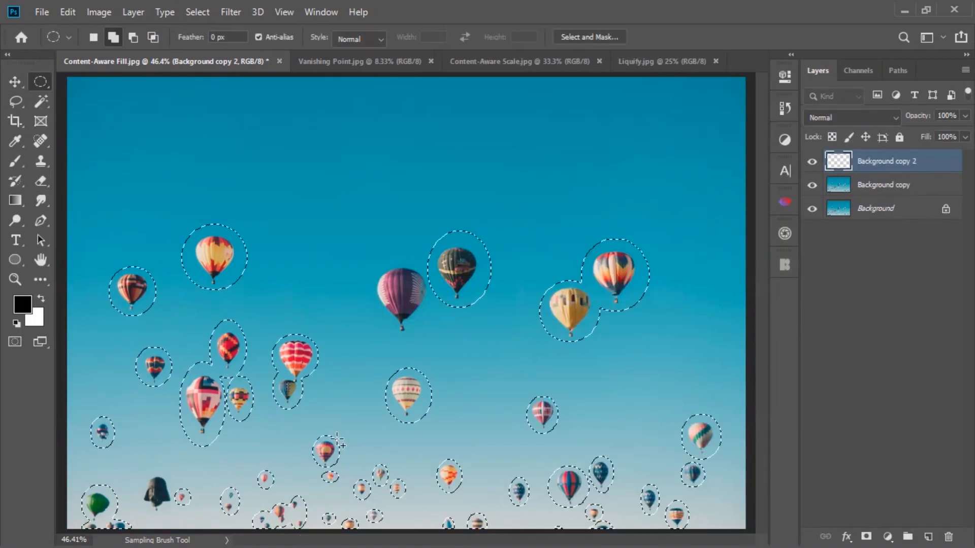
Deselect the filled balloon areas.
scroll(365, 407, "down", 3)
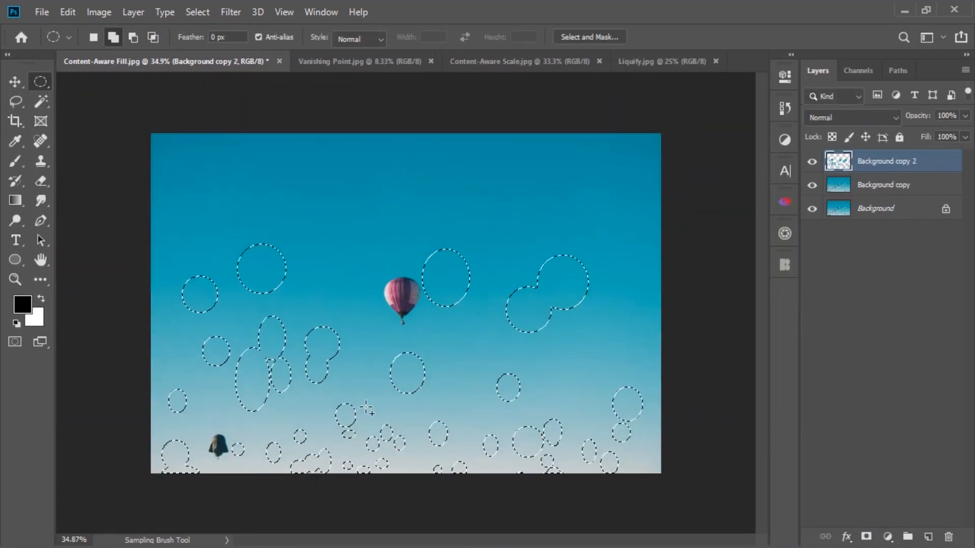
key("ctrl+d")
scroll(444, 405, "up", 3)
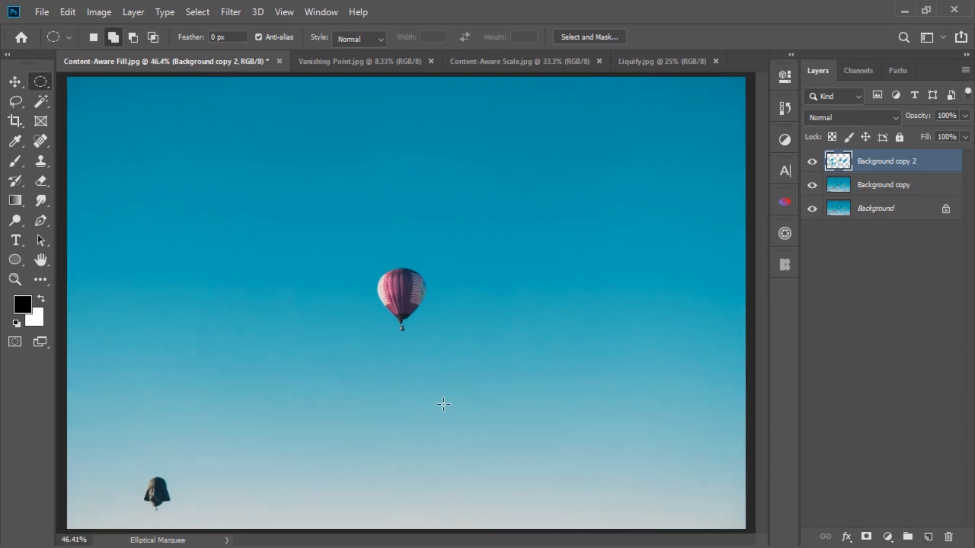
Inspect the filled sky up close, and compare it with the original by hiding and showing the fill layer.
scroll(444, 405, "up", 10)
left_click_drag(434, 396, 133, 350)
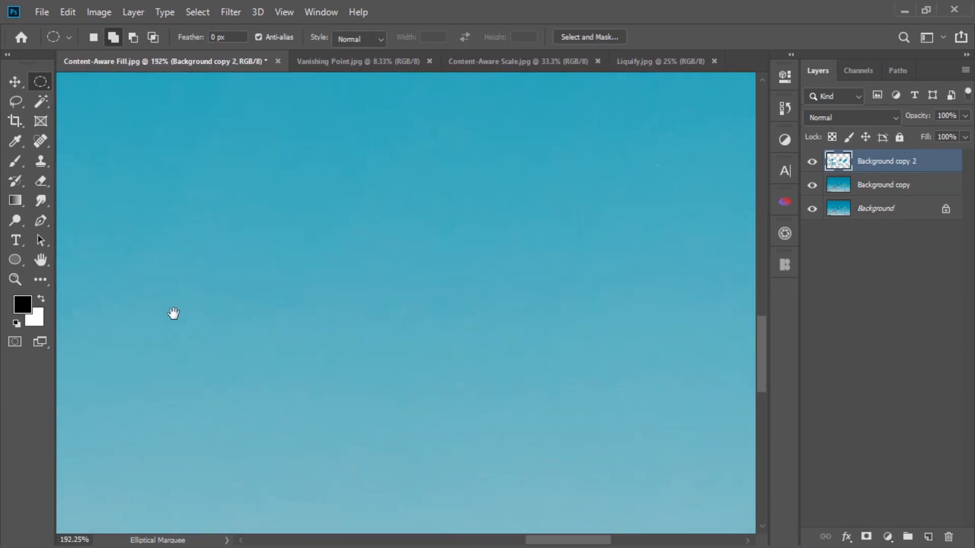
left_click_drag(172, 313, 5, 291)
left_click_drag(280, 339, 559, 363)
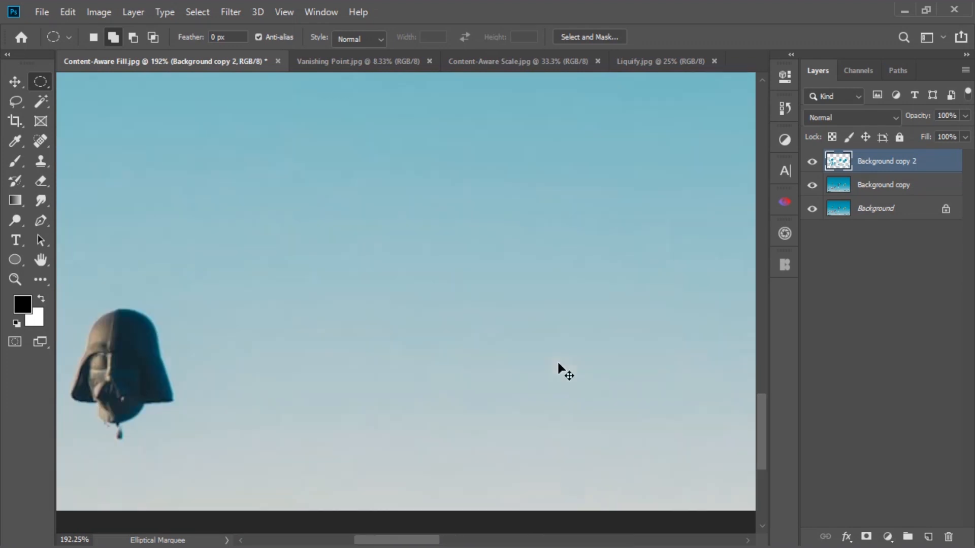
key("ctrl+0")
left_click(814, 166)
left_click(814, 166)
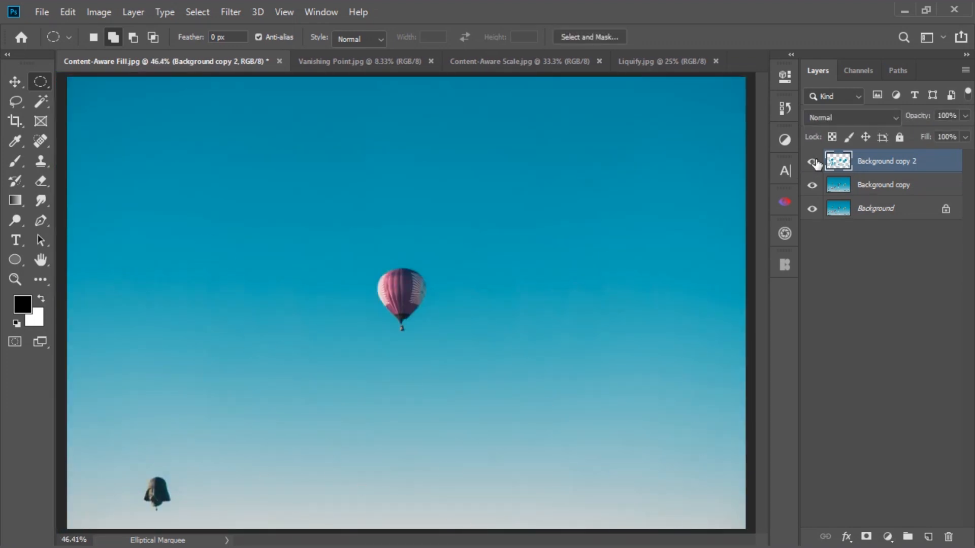
left_click(814, 165)
left_click(814, 164)
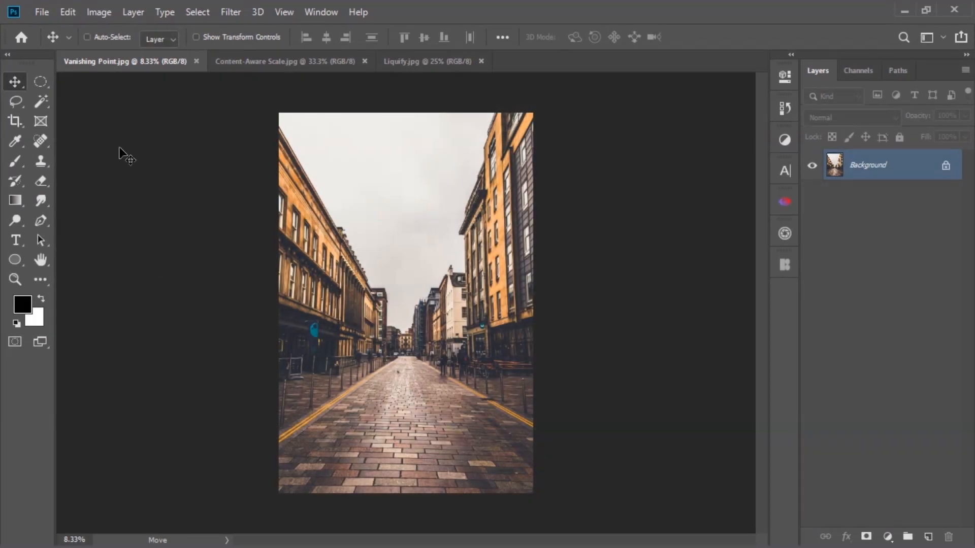
Create a new document from the saved 1080_Medium preset, 1920 x 1080 px at 256 ppi, with transparent background contents.
left_click(41, 13)
left_click(36, 26)
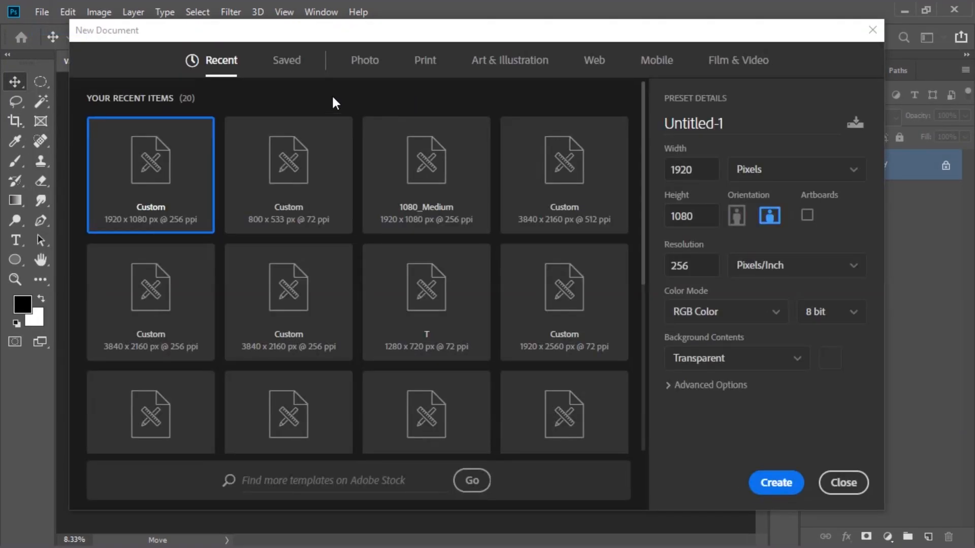
left_click(286, 60)
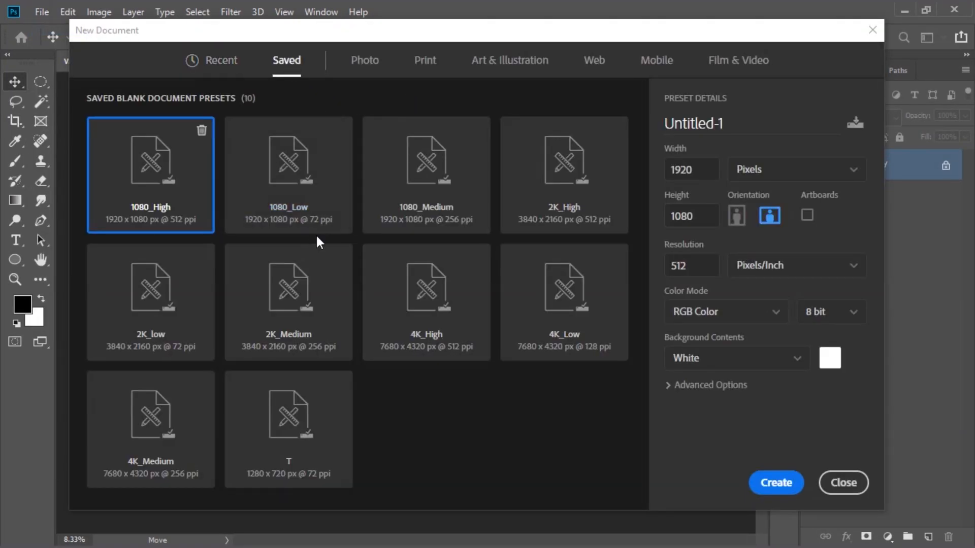
left_click(447, 218)
left_click(728, 127)
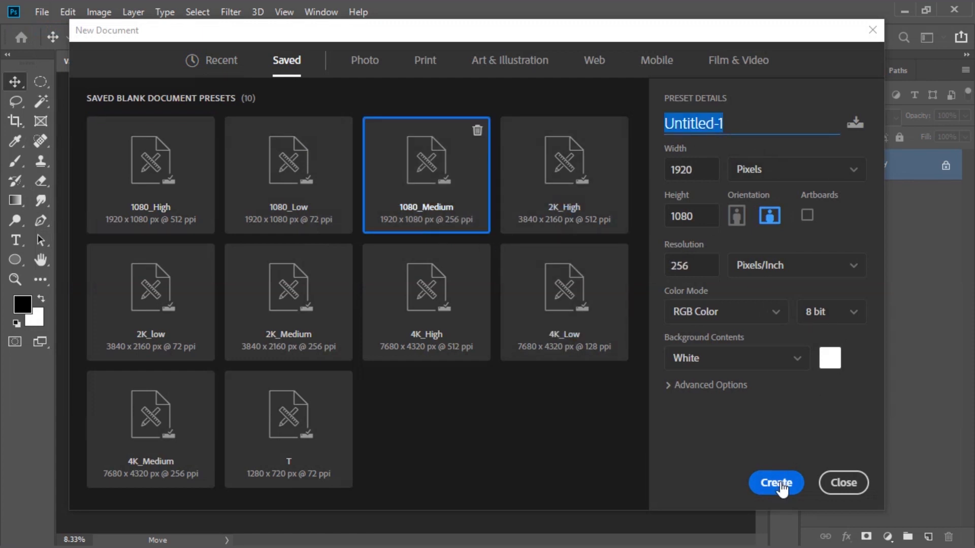
left_click(739, 365)
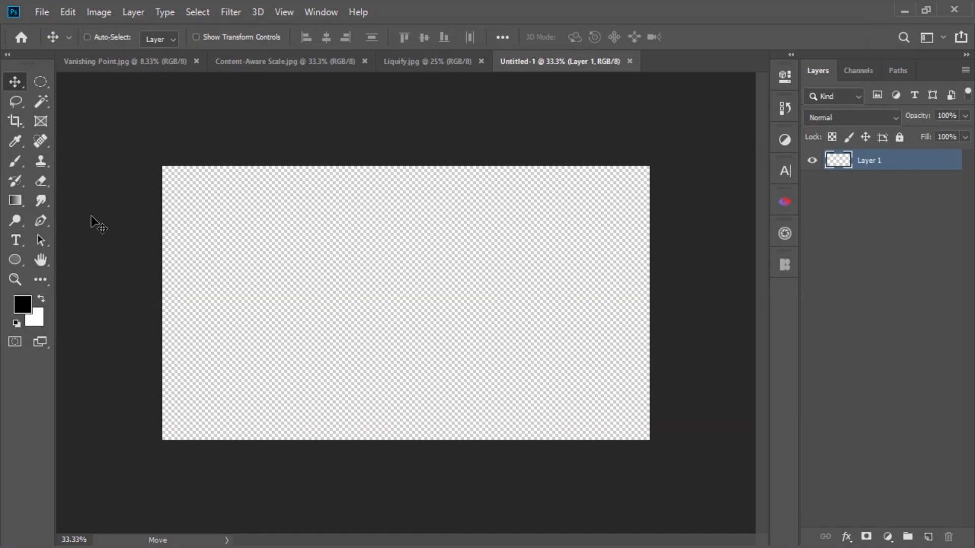
Add the text "hello" with the Horizontal Type tool and move it to about the middle of the canvas.
left_click(16, 240)
left_click(300, 320)
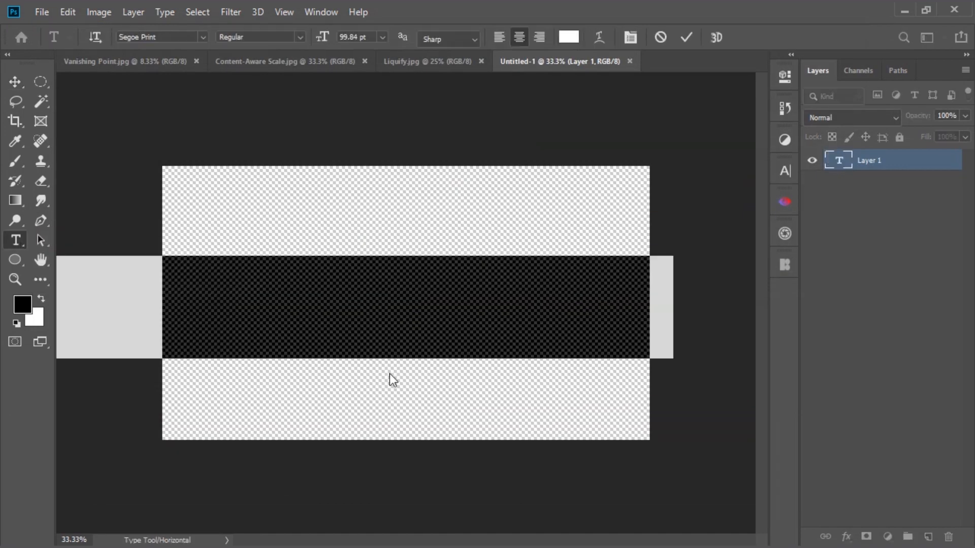
type("hellp")
key("BackSpace")
type("o")
left_click(15, 82)
left_click_drag(305, 292, 384, 306)
Format the hello text as Arial Bold, 100 pt, in all caps, and recentre it on the canvas.
left_click(784, 171)
left_click(680, 208)
left_click_drag(660, 208, 555, 209)
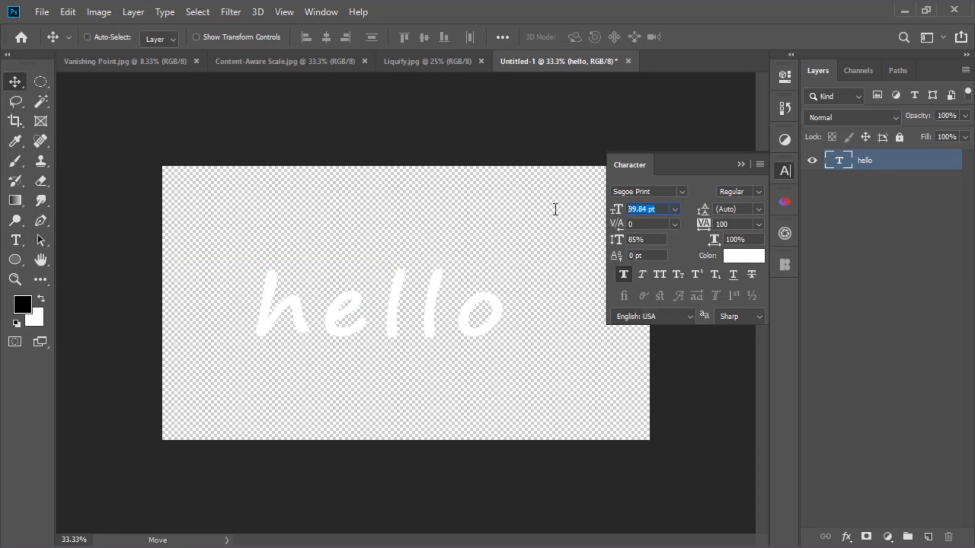
left_click(682, 191)
left_click(659, 269)
left_click(759, 191)
left_click(734, 232)
left_click(659, 274)
left_click_drag(570, 336, 595, 336)
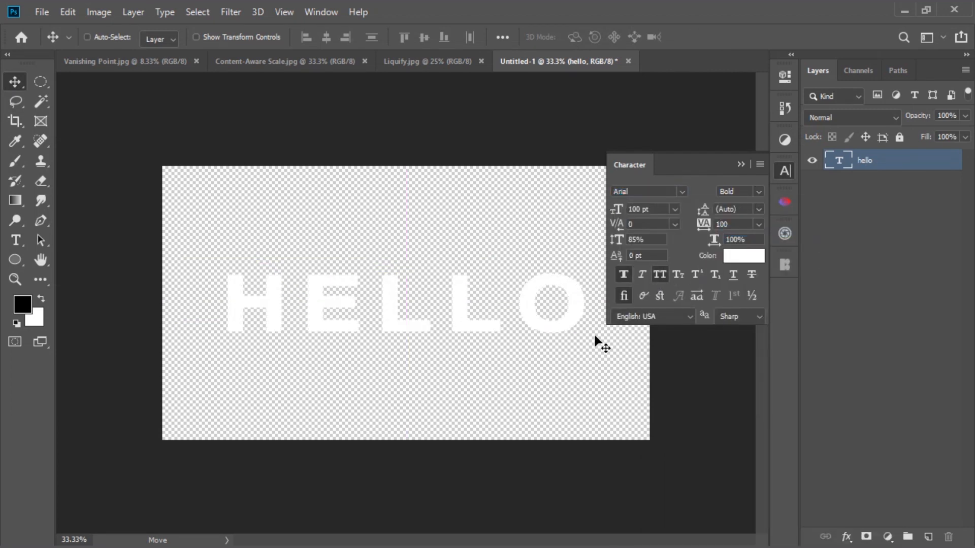
Make the HELLO letters taller, tighten their tracking, and reposition the text at the canvas centre.
left_click_drag(621, 244, 628, 244)
left_click(758, 224)
left_click(744, 322)
left_click(740, 164)
left_click_drag(400, 330, 409, 336)
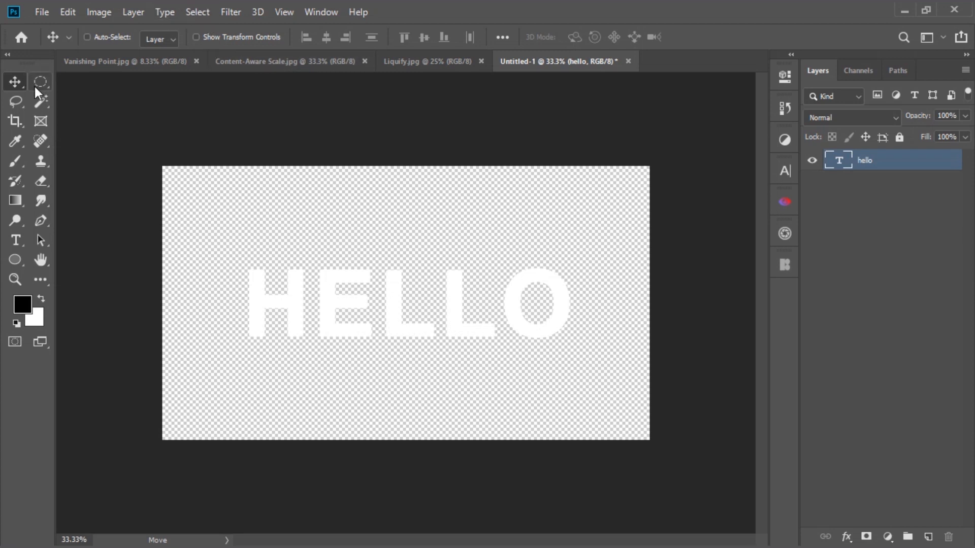
Select the entire canvas with the Rectangular Marquee tool and copy the HELLO text layer's contents.
left_click_drag(38, 86, 76, 84)
left_click_drag(143, 145, 749, 531)
left_click(46, 11)
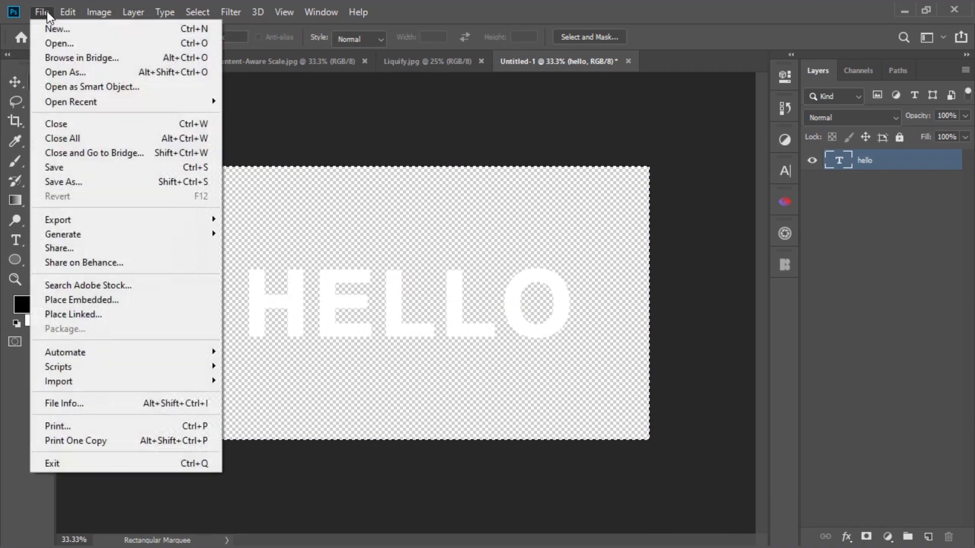
mouse_move(68, 11)
left_click(130, 104)
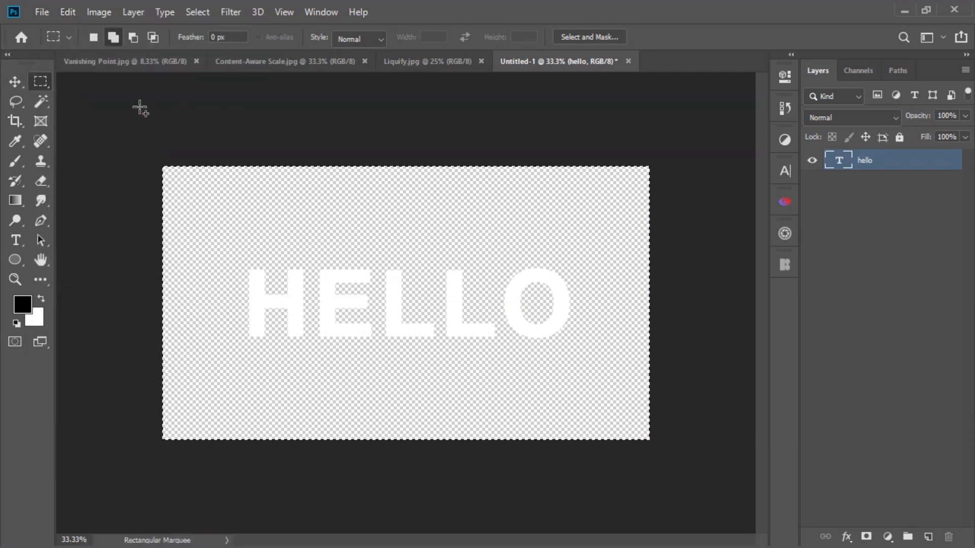
left_click(68, 11)
left_click(143, 102)
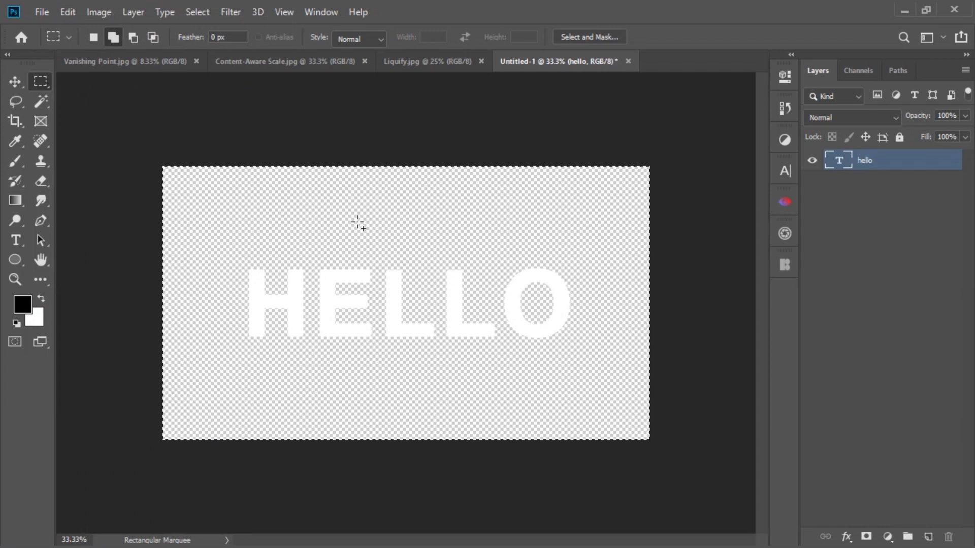
Add a new empty layer in Vanishing Point.jpg and open the Vanishing Point filter.
left_click(113, 75)
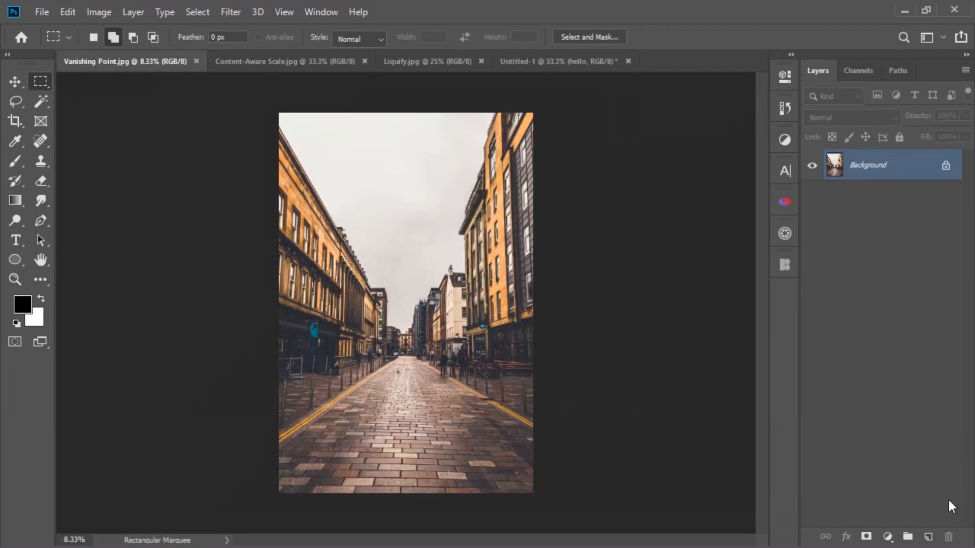
left_click(928, 537)
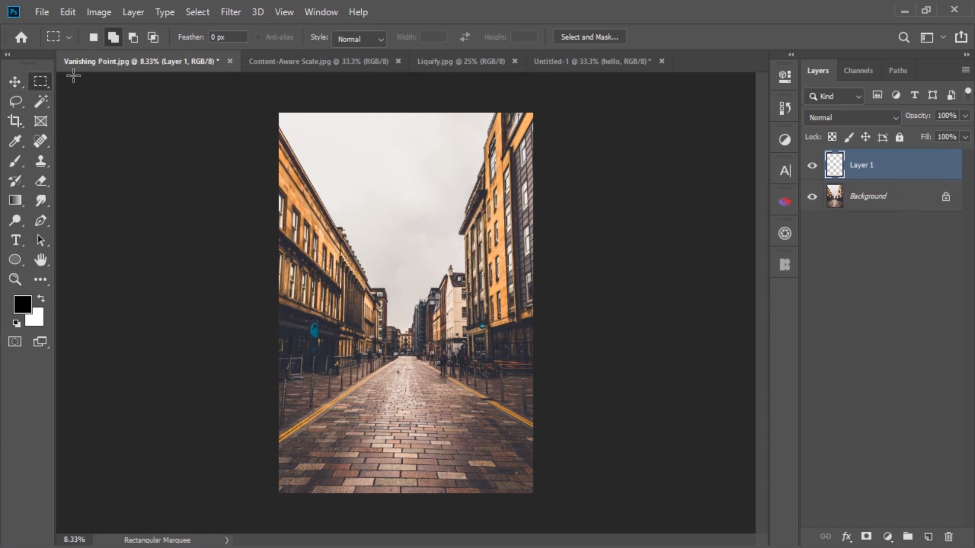
left_click(228, 15)
left_click(270, 147)
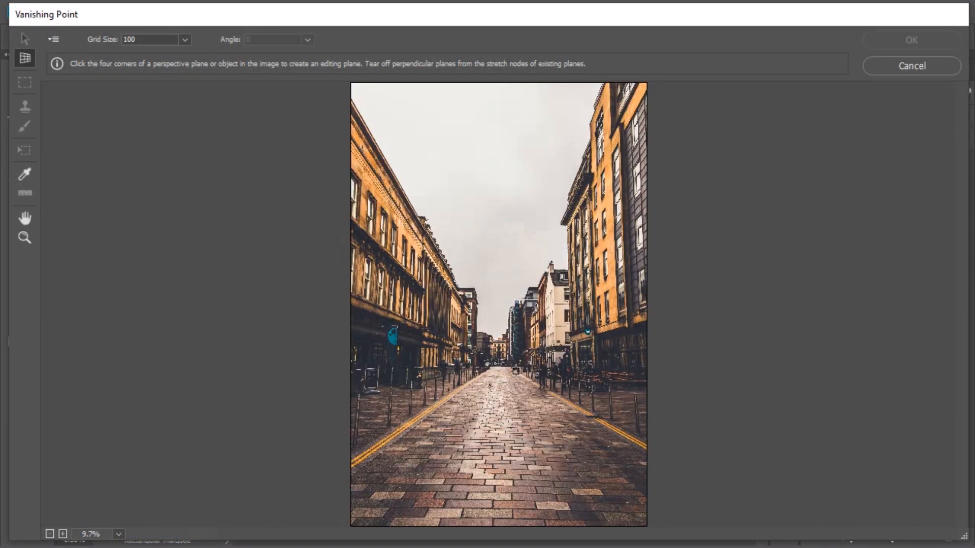
Create a four-cornered perspective plane on the cobbled road, following the yellow kerb lines from the far end to beyond the photo's sides.
left_click(477, 378)
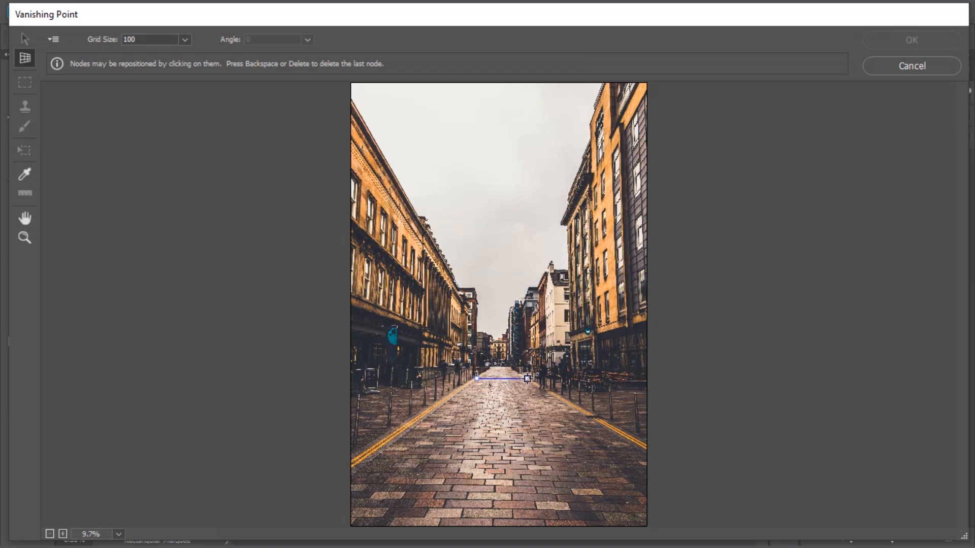
left_click(592, 418)
left_click(672, 460)
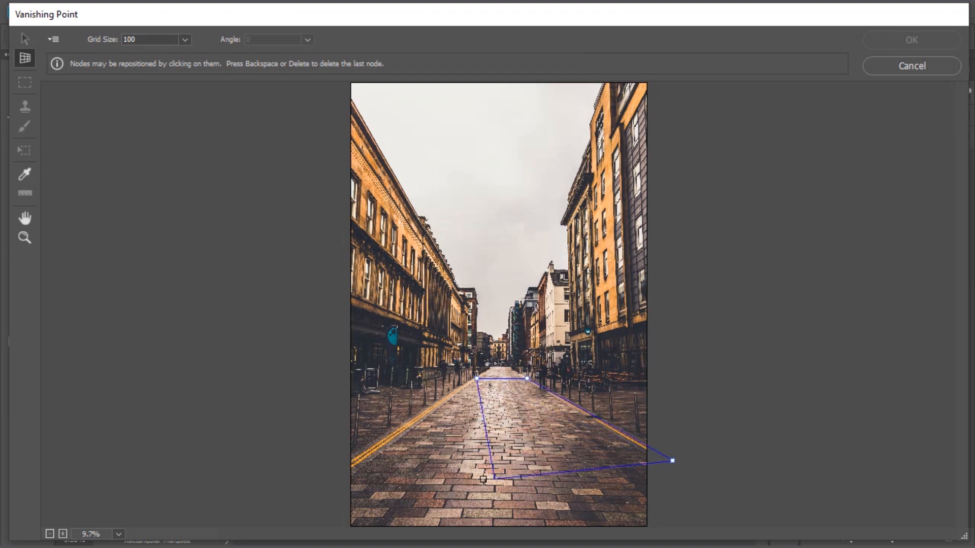
left_click(327, 482)
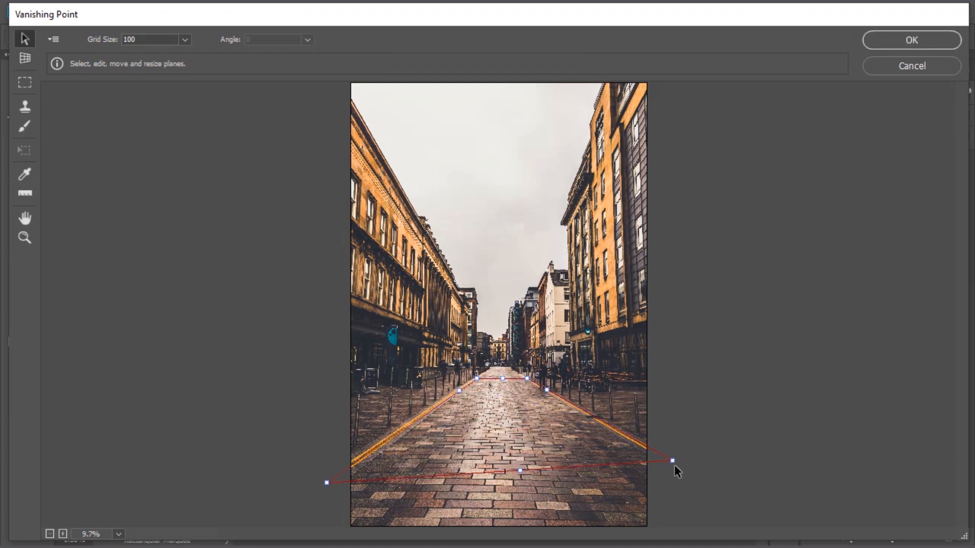
Adjust the plane's corners to match the yellow lines, extend its near edge to the photo's lower edge, and pull its far edge slightly closer.
left_click_drag(673, 462, 720, 490)
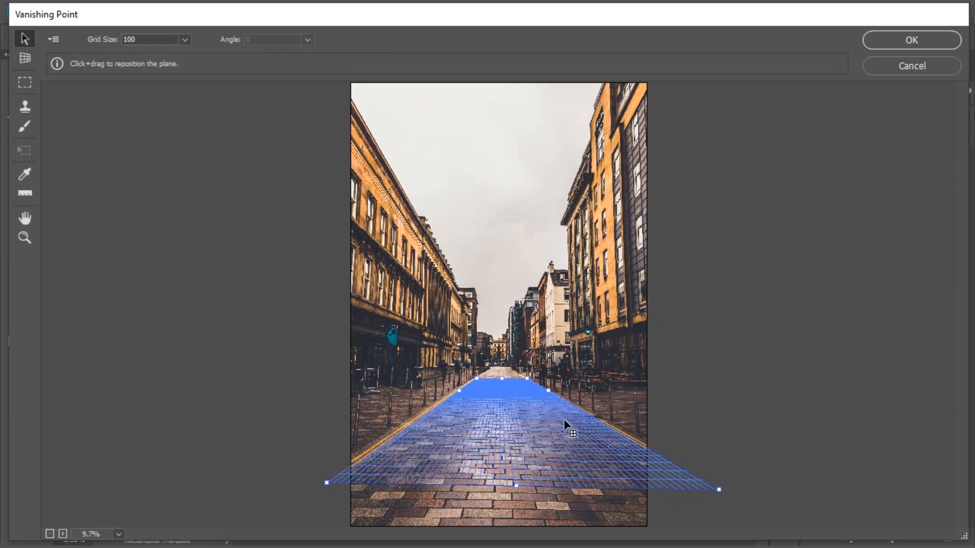
left_click_drag(527, 378, 482, 375)
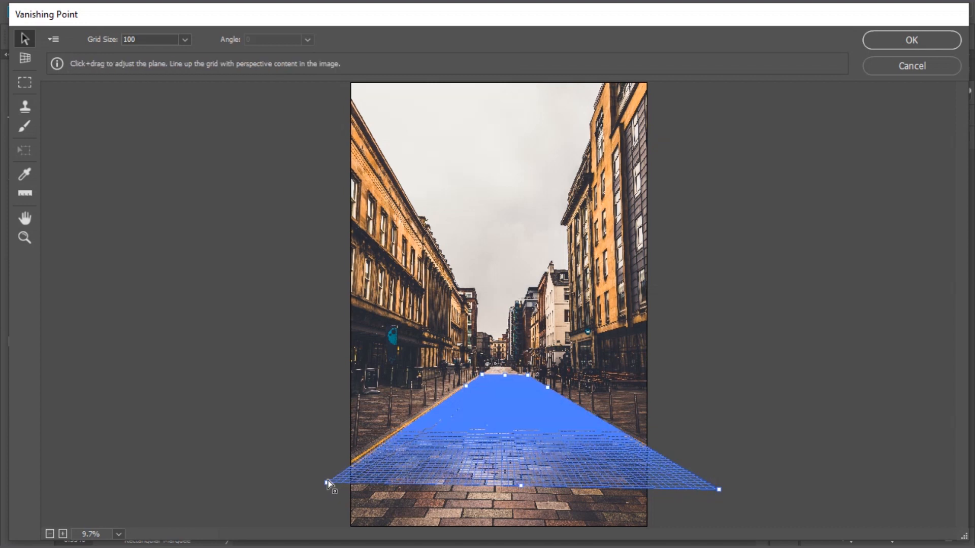
mouse_move(326, 483)
left_mouse_down()
mouse_move(306, 493)
mouse_move(328, 499)
mouse_move(313, 493)
left_mouse_up()
left_click_drag(528, 375, 482, 378)
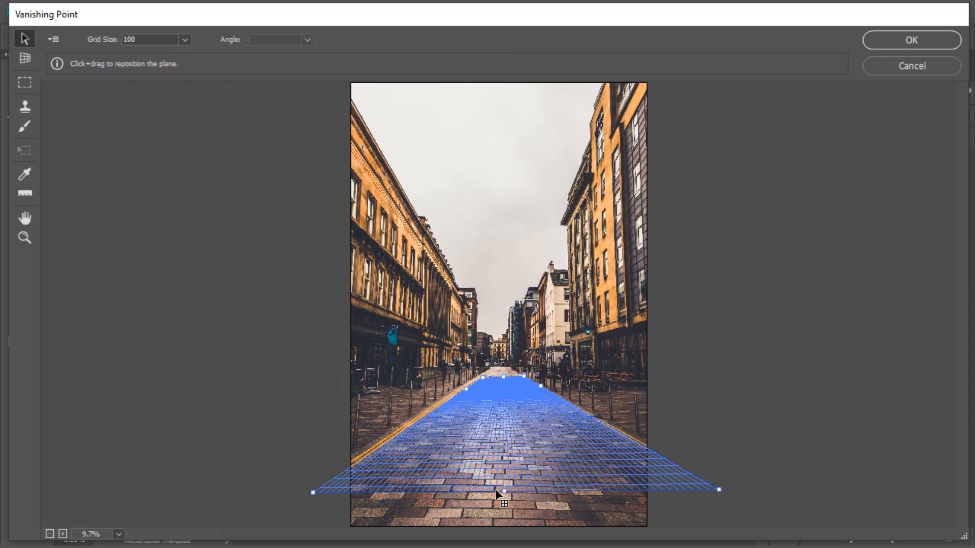
left_click_drag(496, 492, 506, 533)
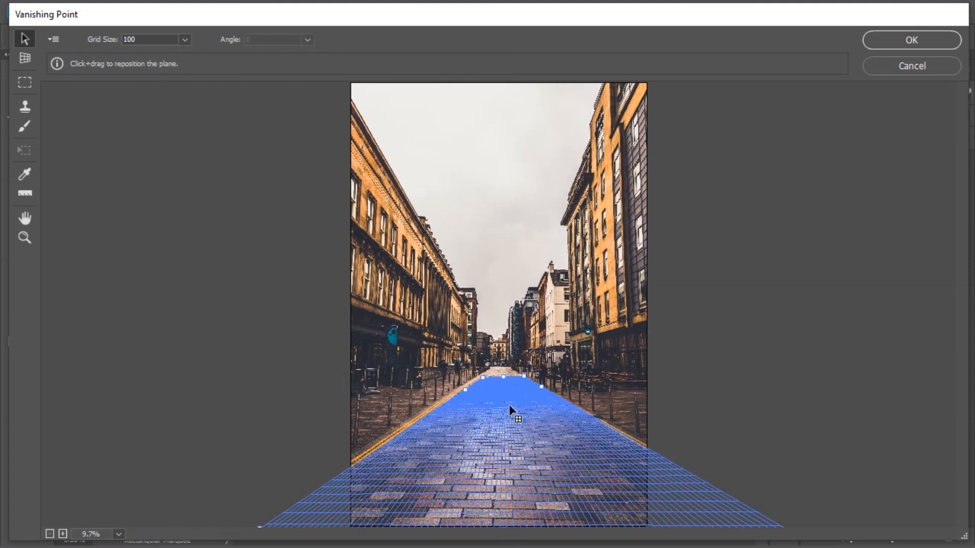
mouse_move(503, 377)
left_mouse_down()
mouse_move(508, 425)
mouse_move(505, 371)
mouse_move(504, 391)
left_mouse_up()
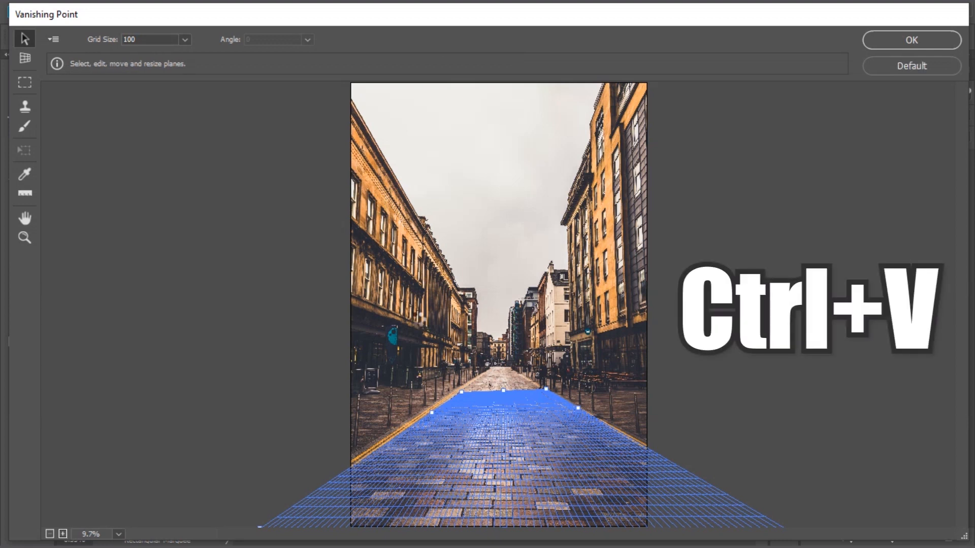
Paste the HELLO text onto the road plane, enlarge it to span the road's width in the foreground, and apply the filter.
key("ctrl+v")
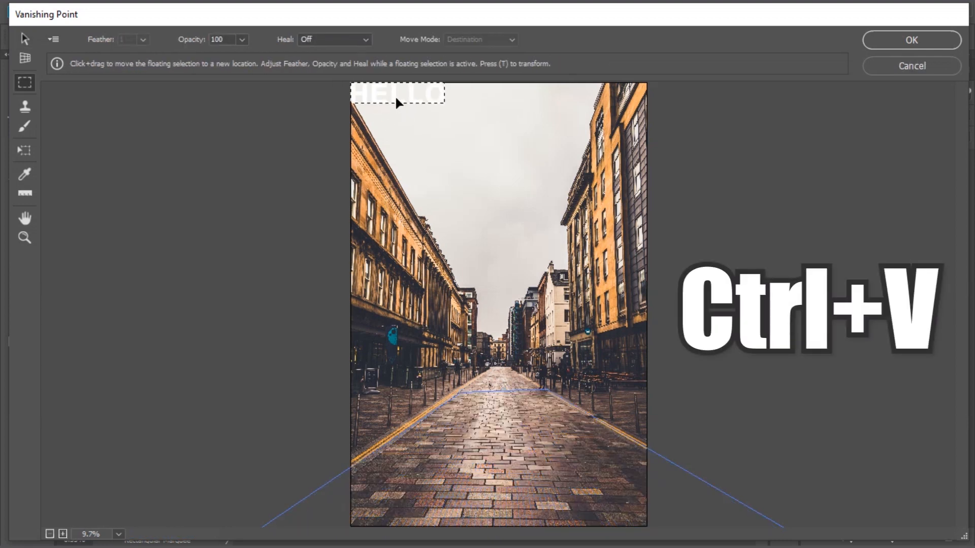
left_click_drag(399, 98, 503, 483)
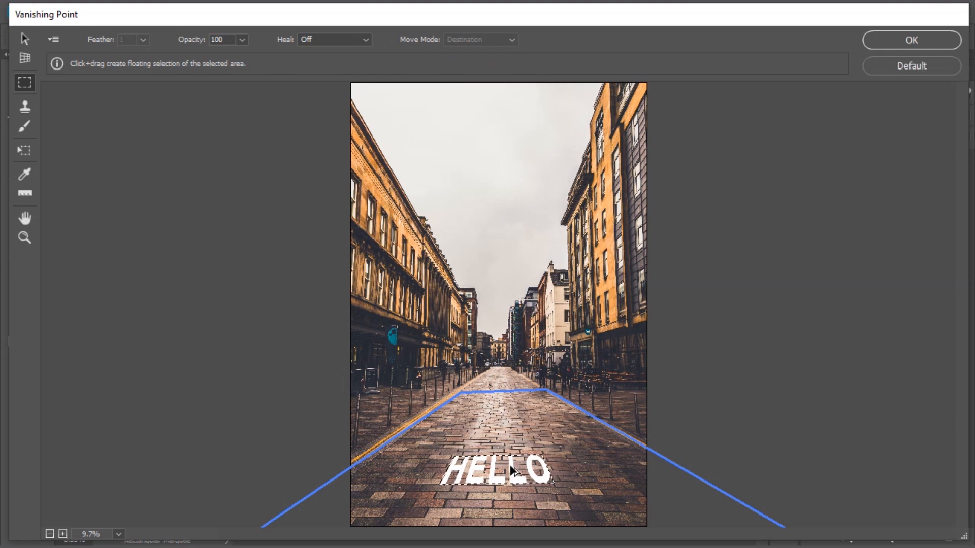
key("ctrl+t")
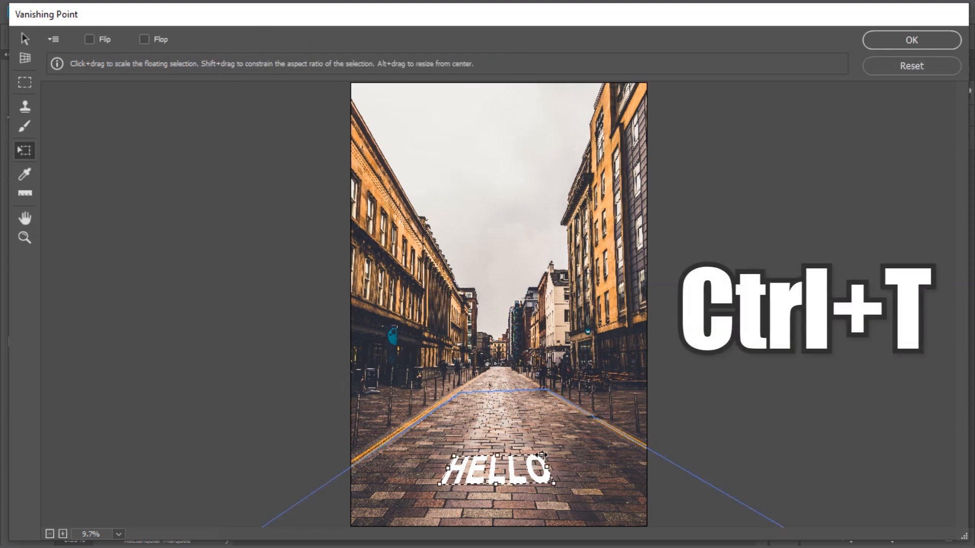
left_click_drag(542, 450, 571, 435)
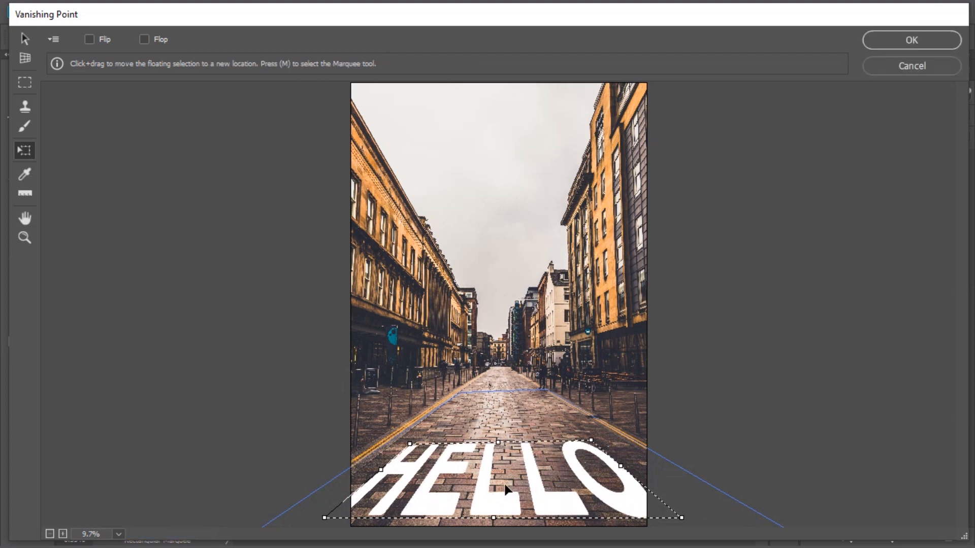
mouse_move(510, 490)
left_mouse_down()
mouse_move(500, 383)
mouse_move(508, 490)
left_mouse_up()
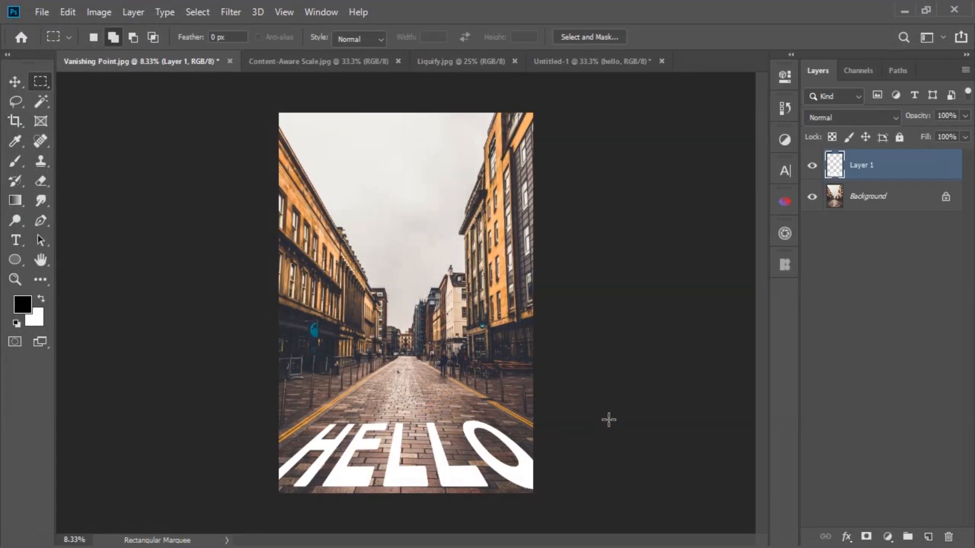
Toggle Layer 1's visibility to compare the street with and without the HELLO text.
scroll(609, 420, "up", 1)
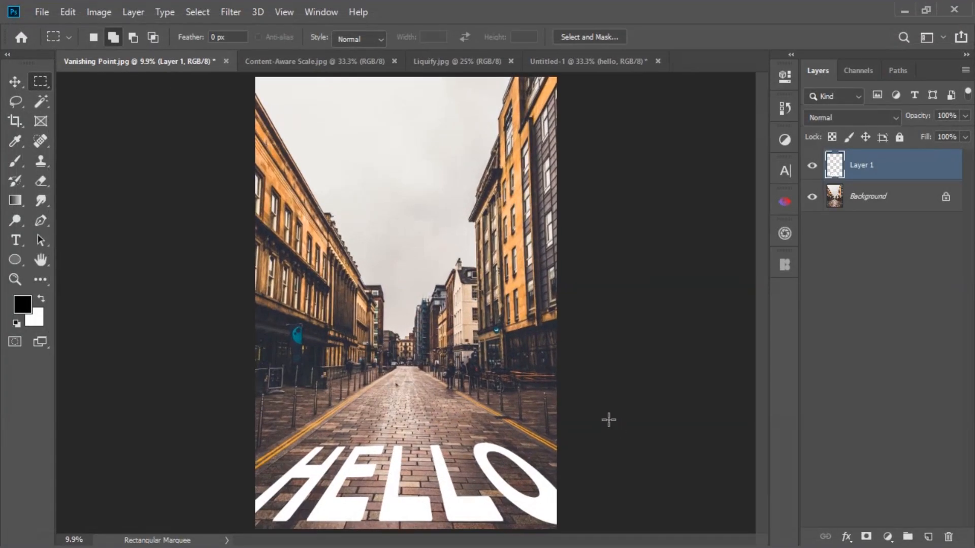
left_click(813, 166)
left_click(812, 166)
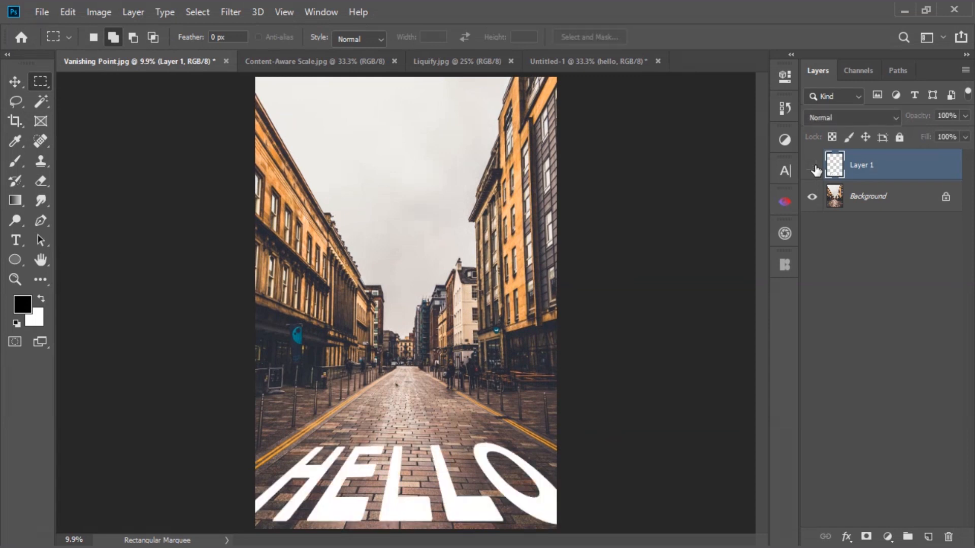
left_click(812, 166)
left_click(812, 166)
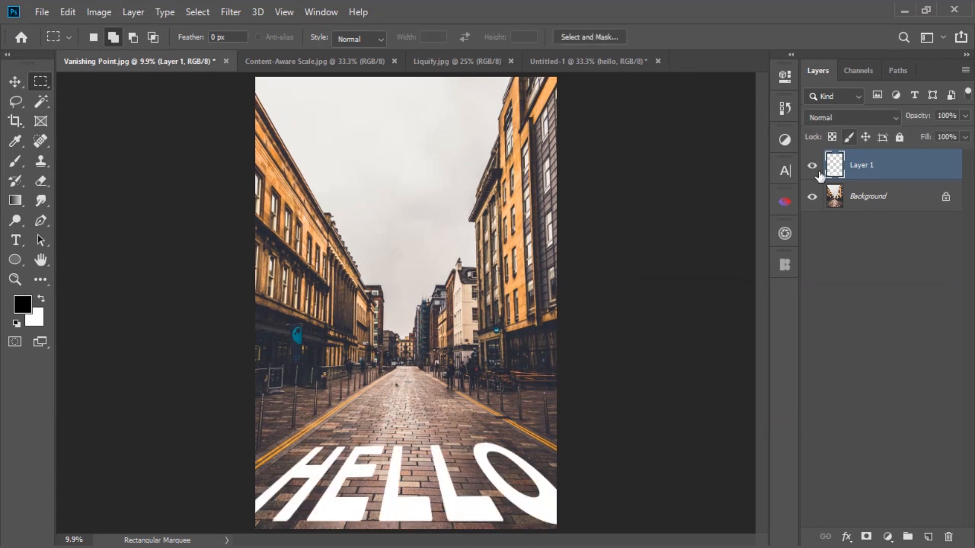
left_click(865, 203)
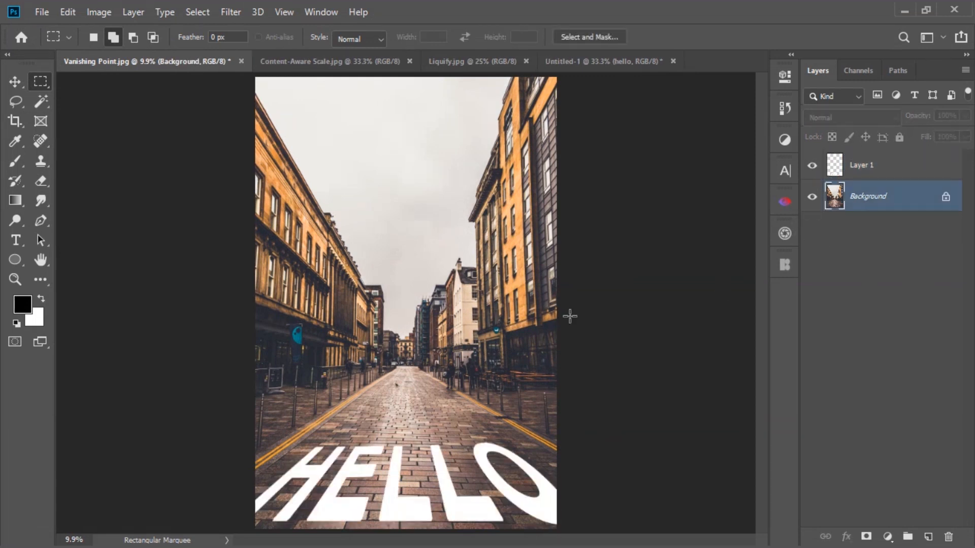
Blend Layer 1 into the cobbles using Blend If Gray, splitting the Underlying Layer shadow value to 70 / 102 and lowering its highlight value.
left_click(870, 172)
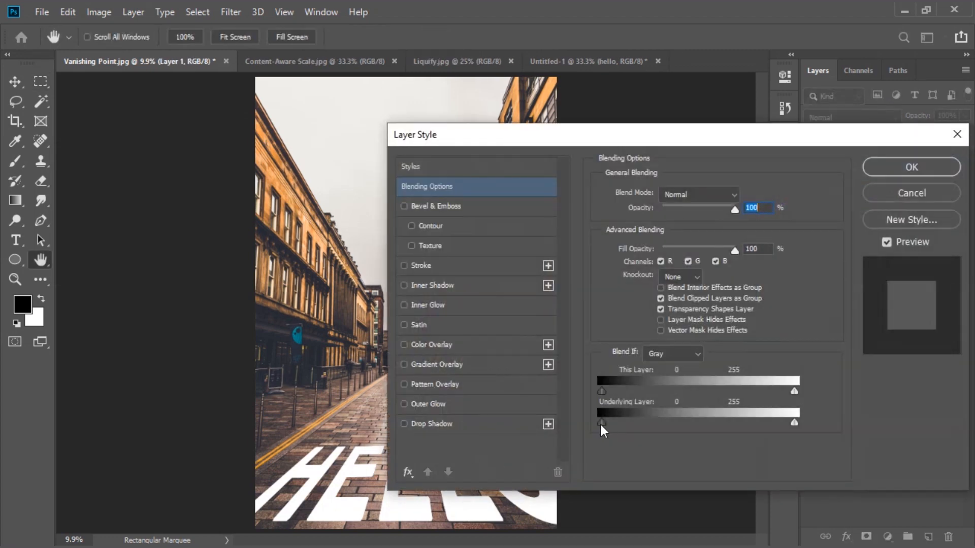
left_click_drag(600, 425, 655, 423)
key("alt")
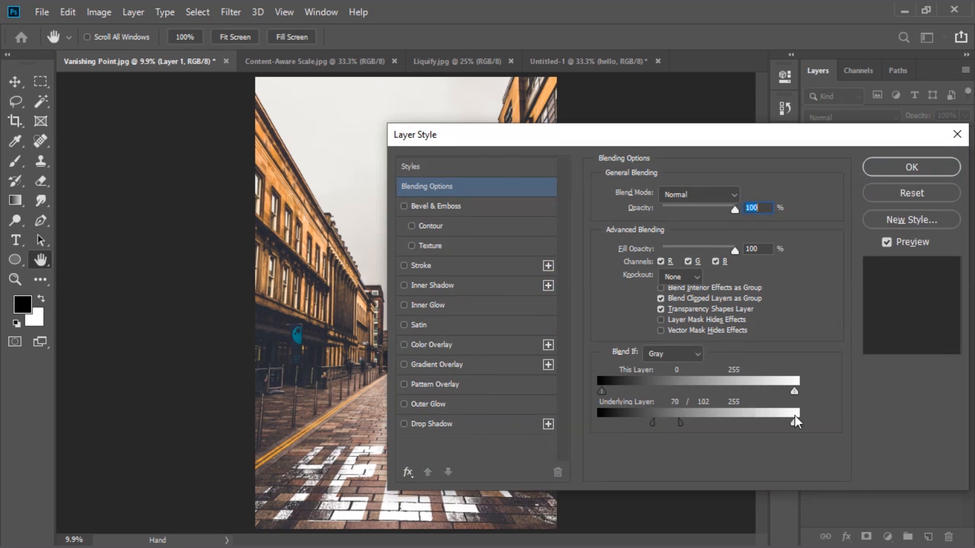
left_click_drag(791, 425, 769, 426)
left_click(883, 173)
key("m")
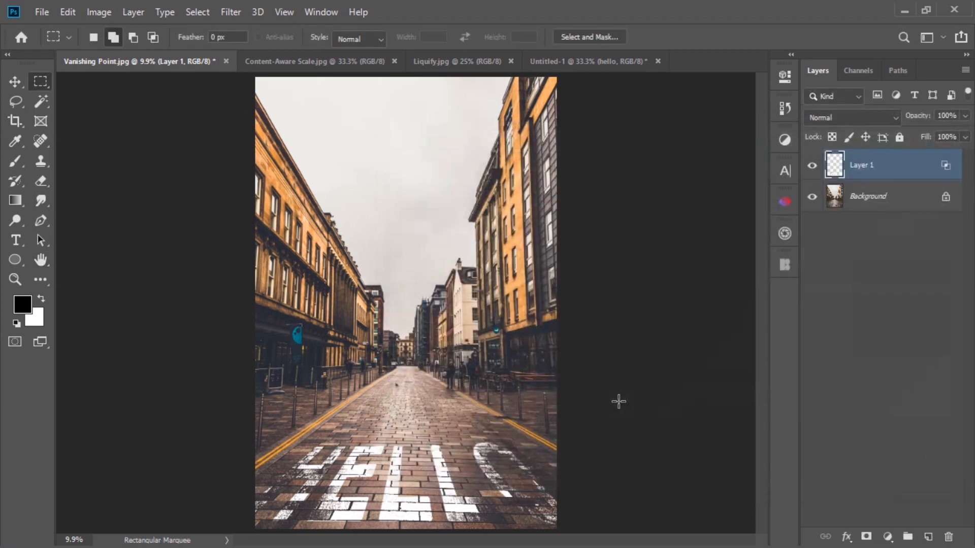